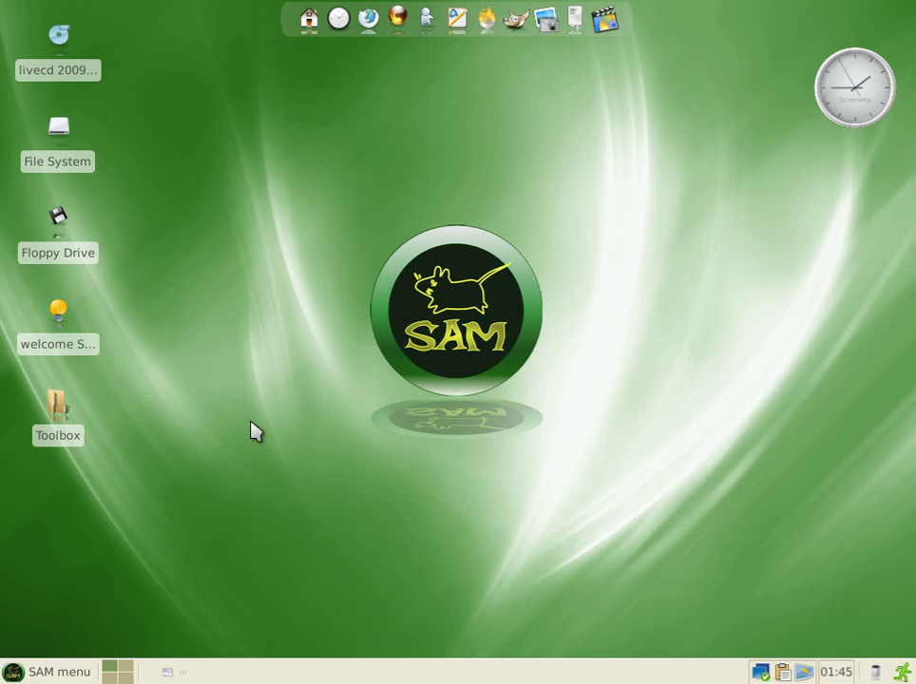
Examine the installed application categories, including the Multimedia and Office groups with their spreadsheet and word processor entries
left_click(65, 674)
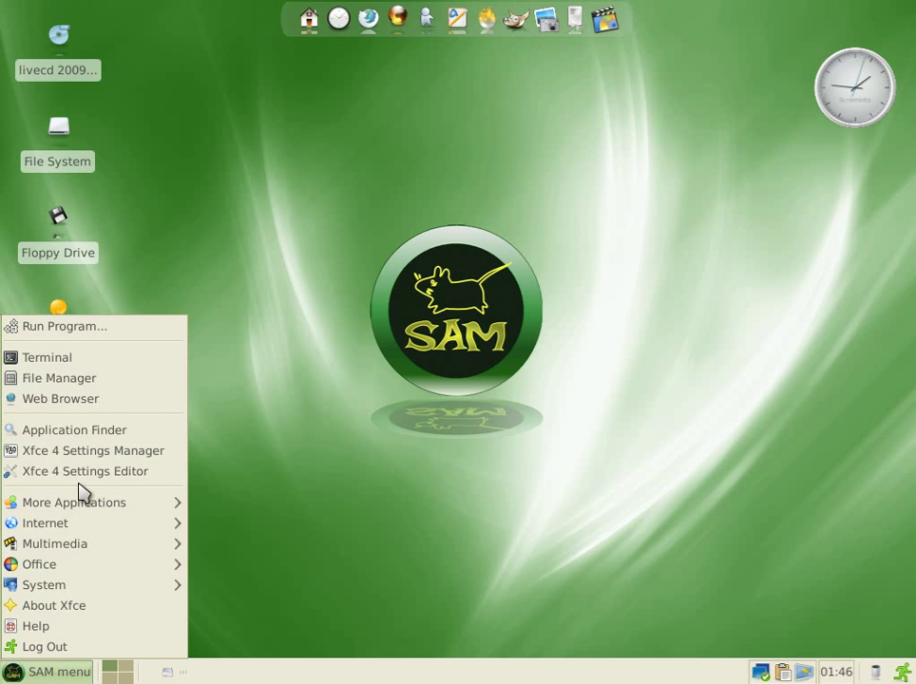
mouse_move(82, 502)
mouse_move(93, 524)
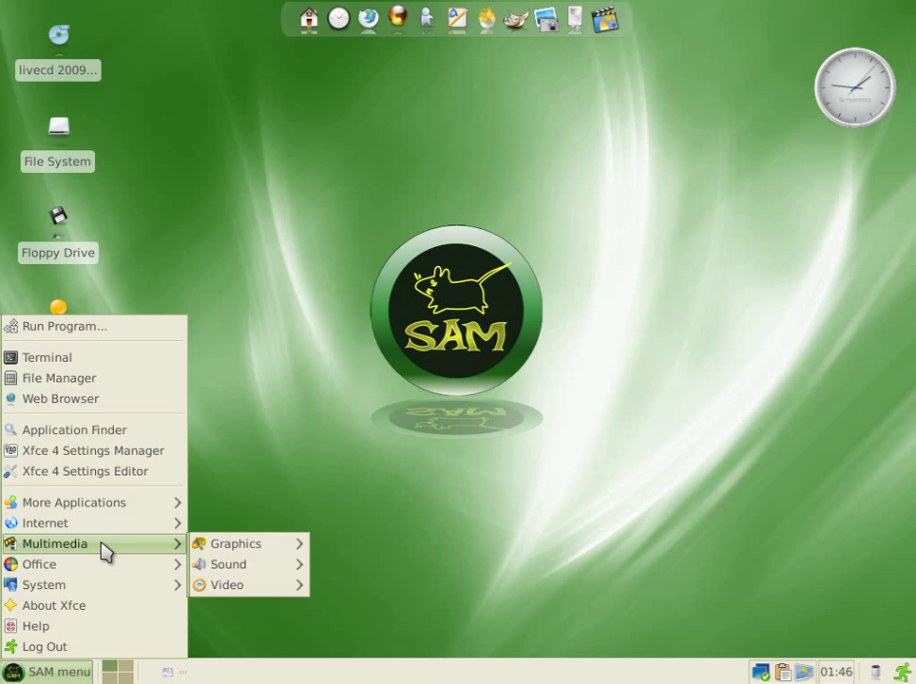
mouse_move(108, 568)
mouse_move(280, 570)
mouse_move(276, 605)
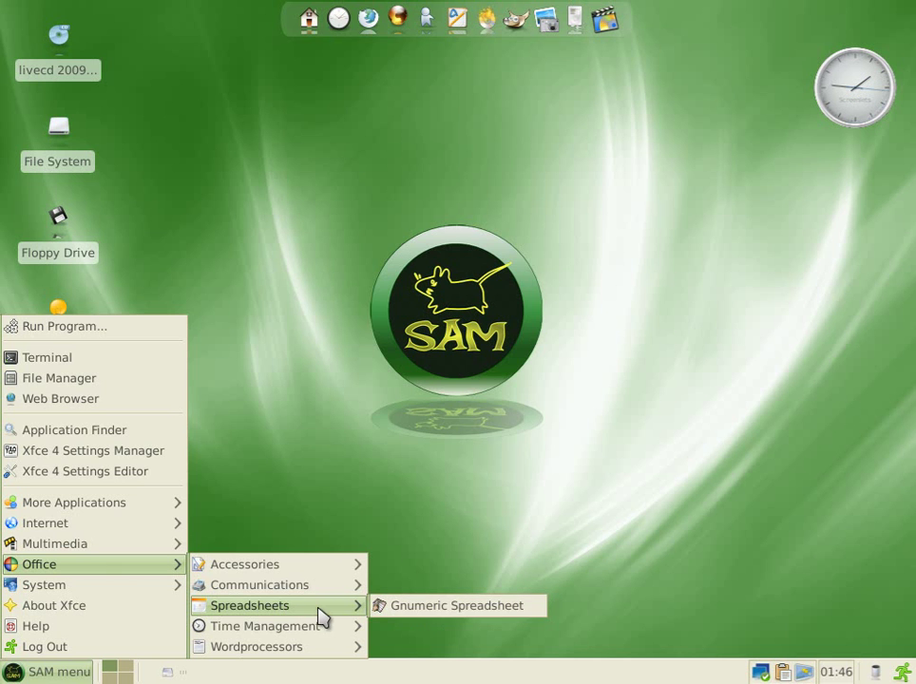
mouse_move(317, 631)
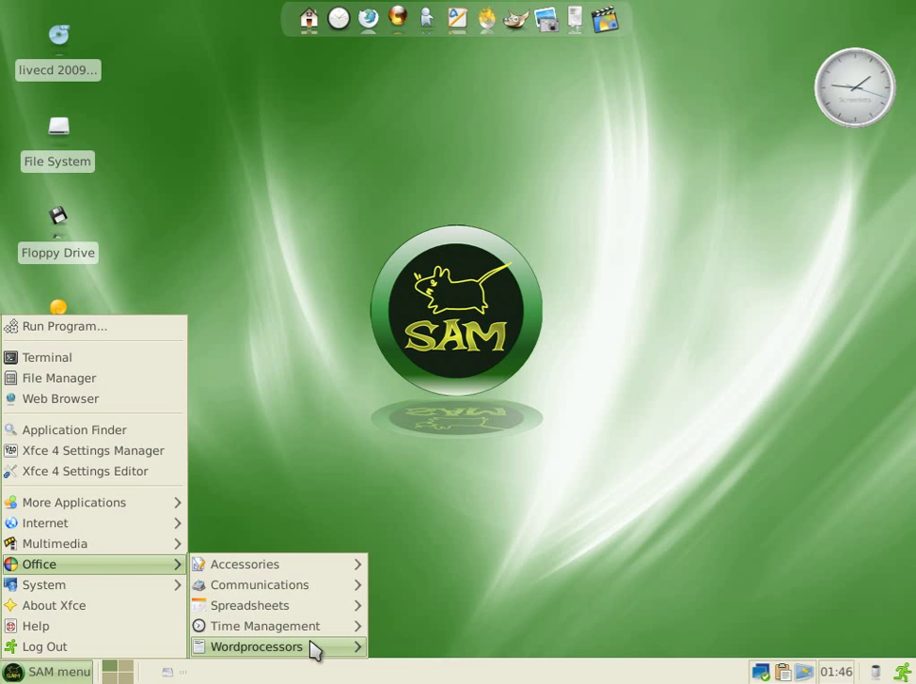
mouse_move(315, 653)
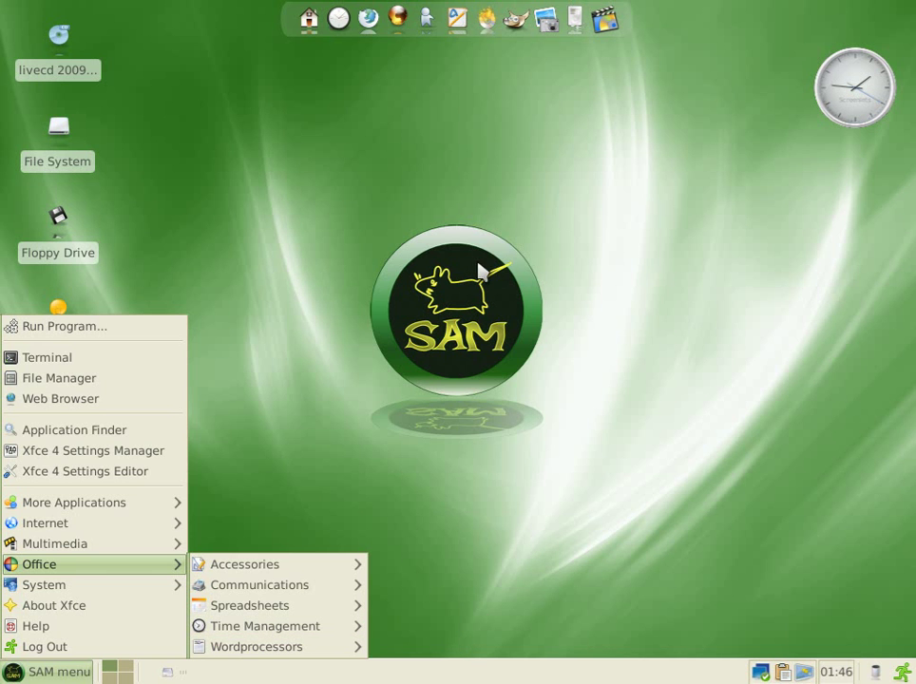
left_click(538, 199)
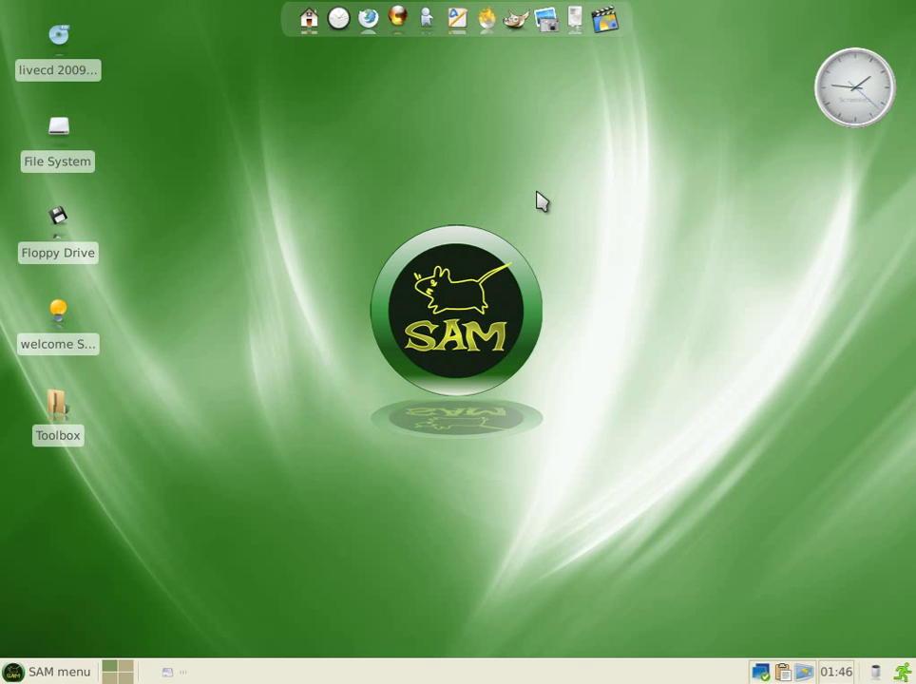
Open the Firefox web browser and look over the SAM Linux Desktop welcome page down to its end
left_click(376, 31)
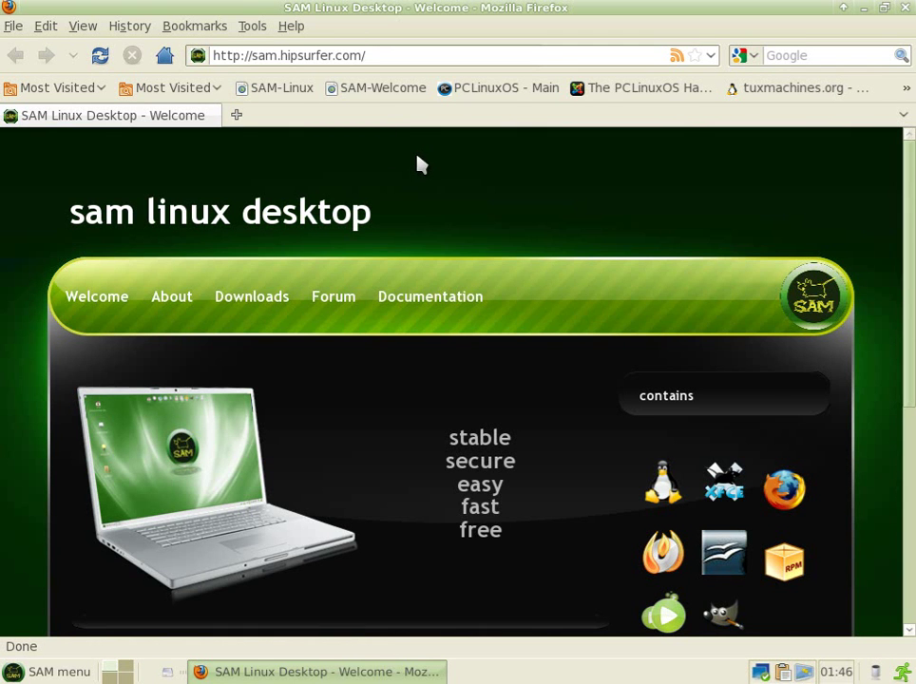
scroll(418, 166, "down", 5)
scroll(425, 173, "down", 3)
scroll(425, 173, "up", 3)
scroll(425, 173, "up", 5)
View the About and Downloads pages of the SAM Linux site and close the browser
left_click(180, 302)
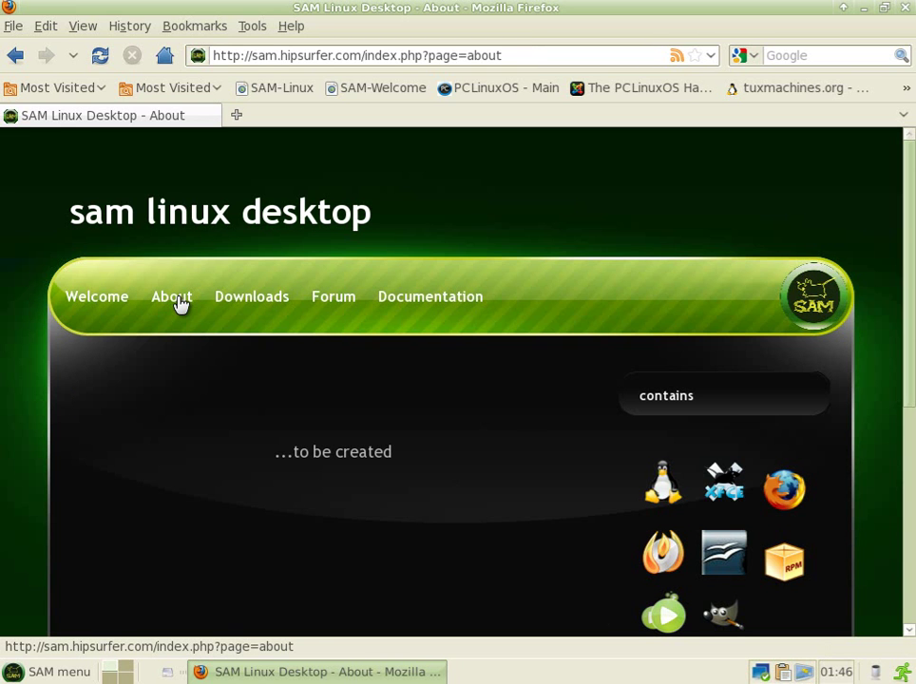
left_click(242, 302)
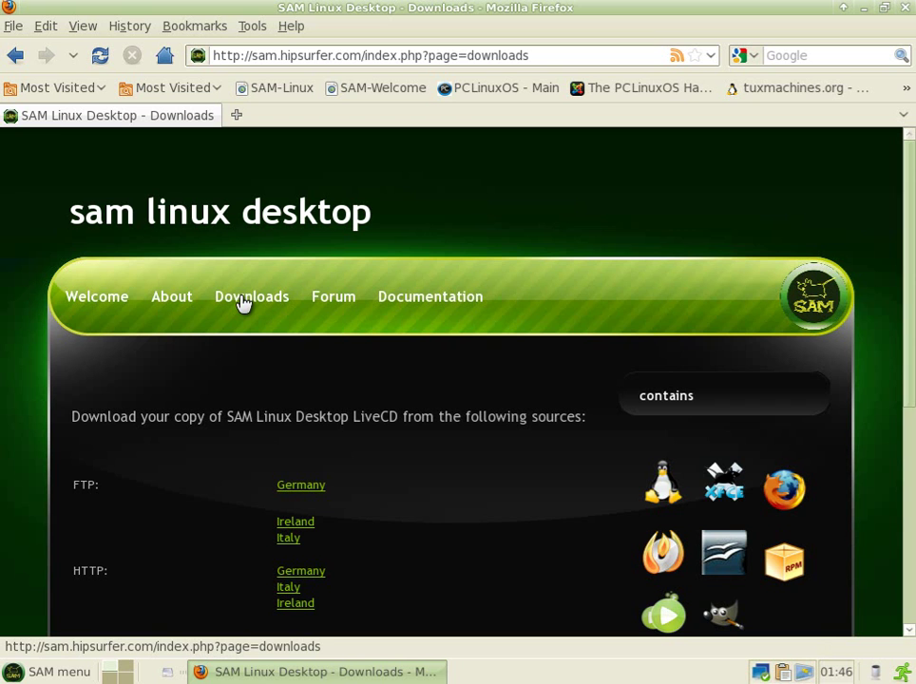
scroll(524, 386, "down", 3)
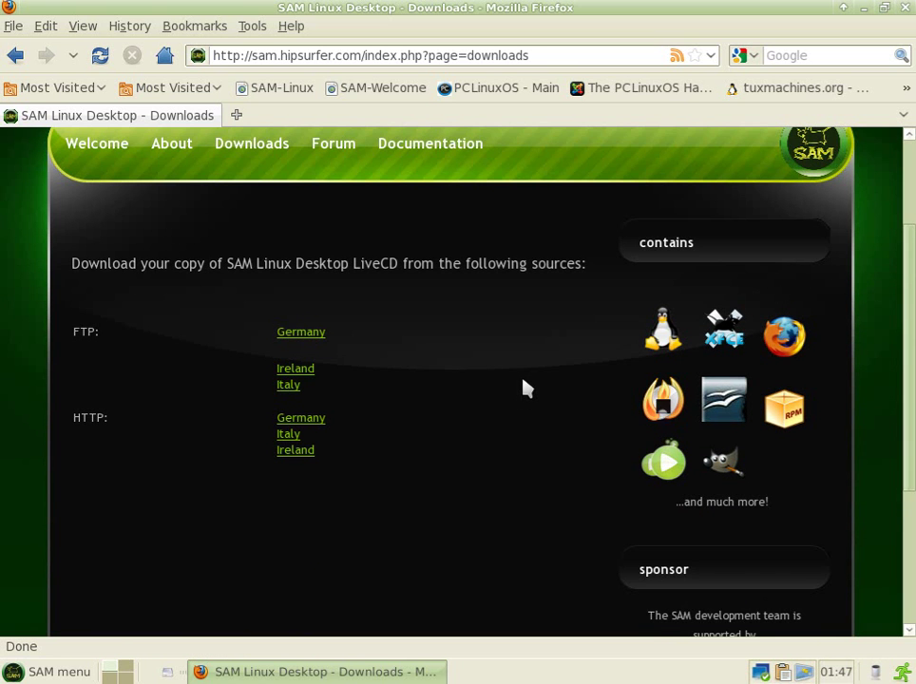
scroll(524, 385, "up", 3)
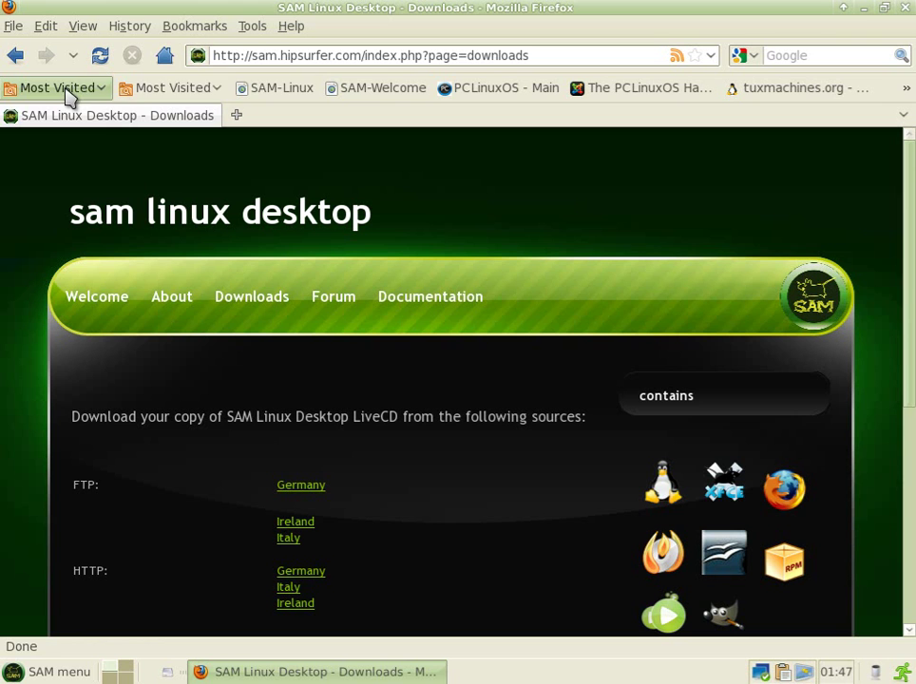
left_click(905, 11)
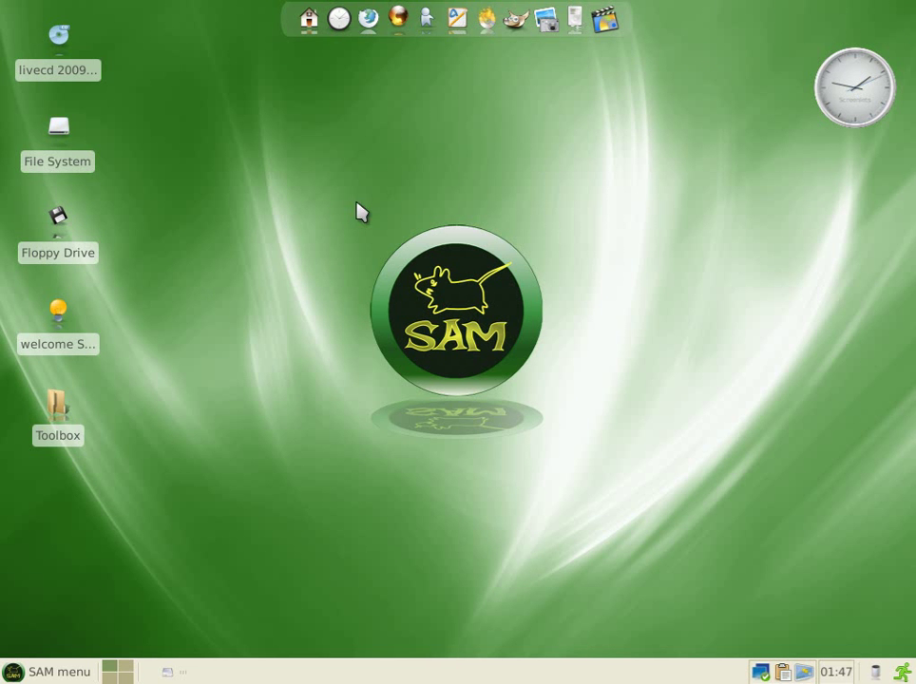
Open the AbiWord word processor in a maximized window, check its version information and close it
left_click(457, 18)
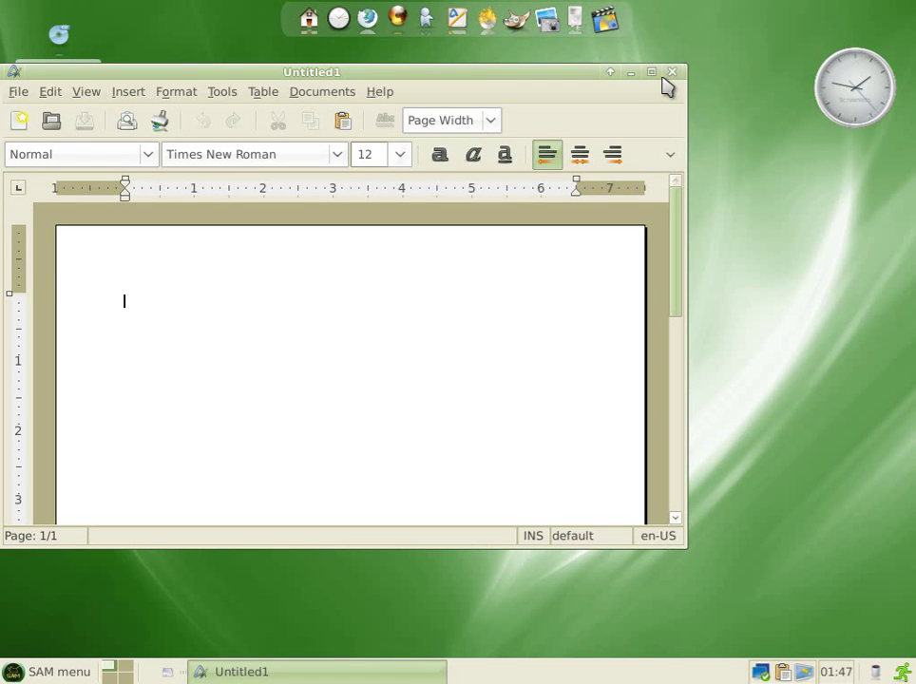
left_click(650, 72)
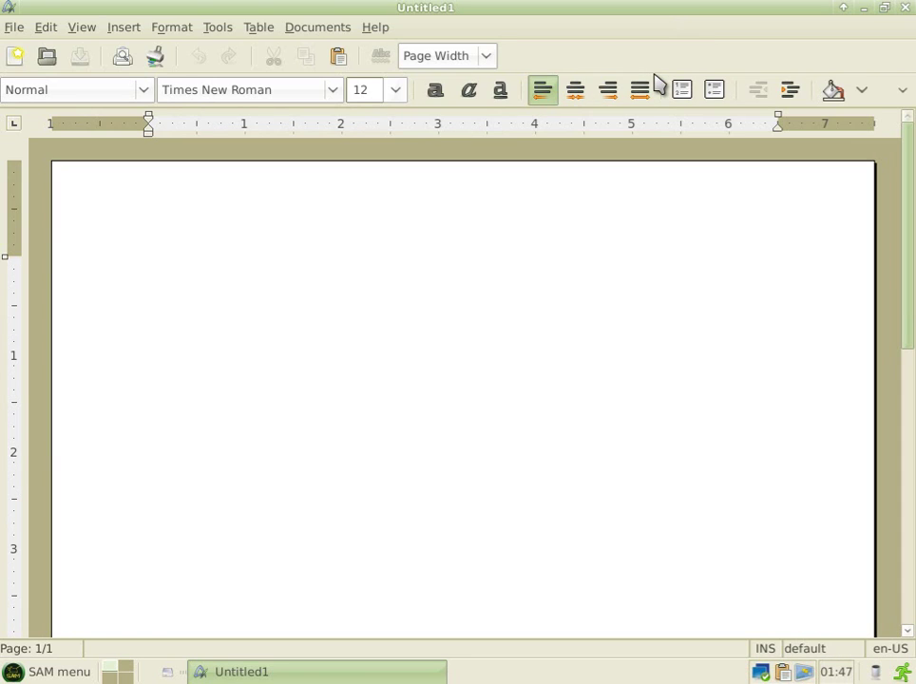
left_click(377, 29)
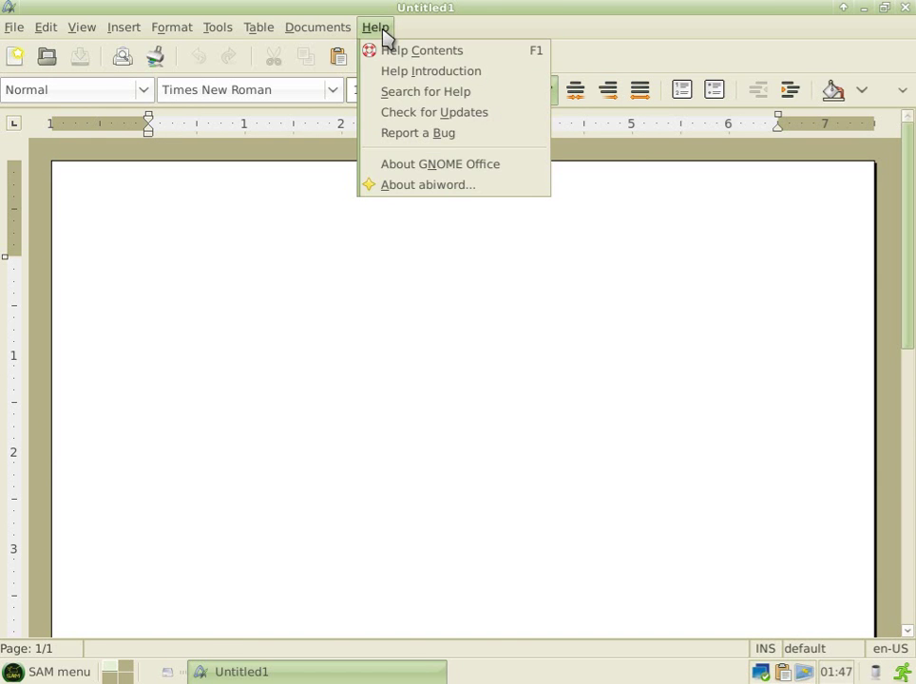
left_click(406, 186)
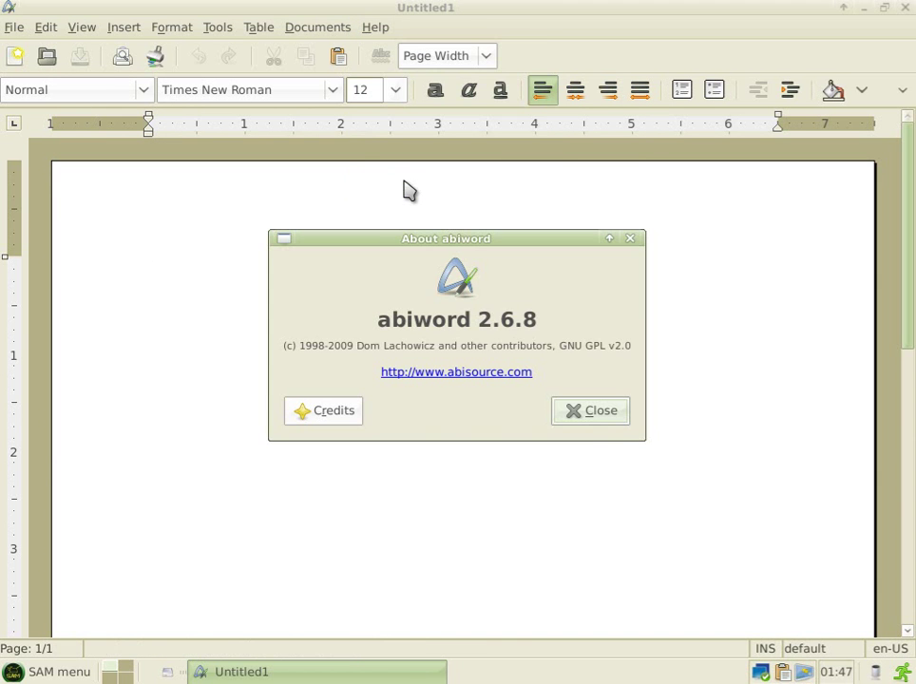
left_click(603, 413)
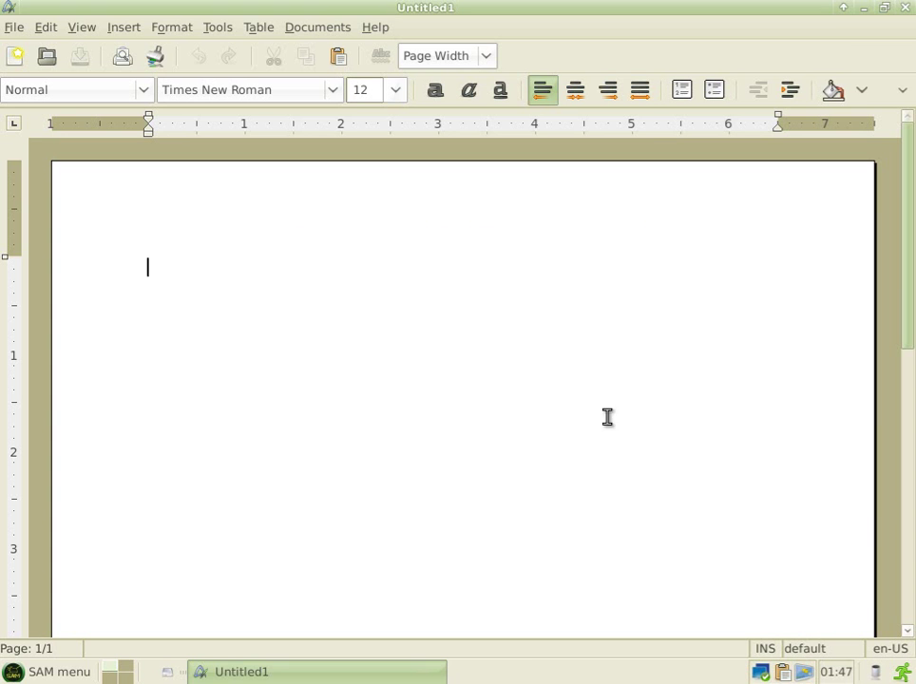
left_click(902, 8)
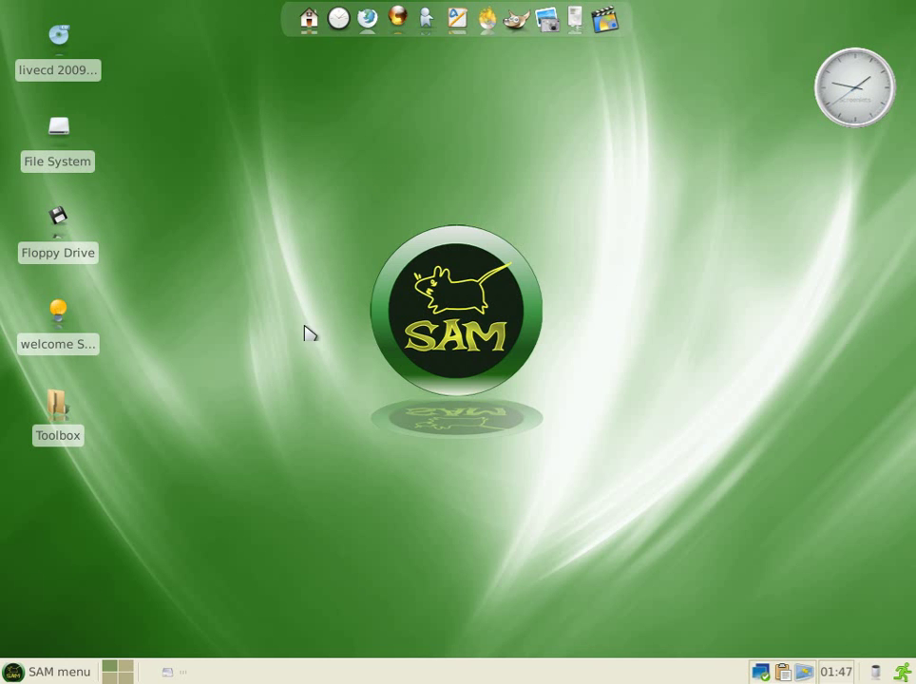
Look at the contents of the desktop's Toolbox folder and close it
double_click(54, 420)
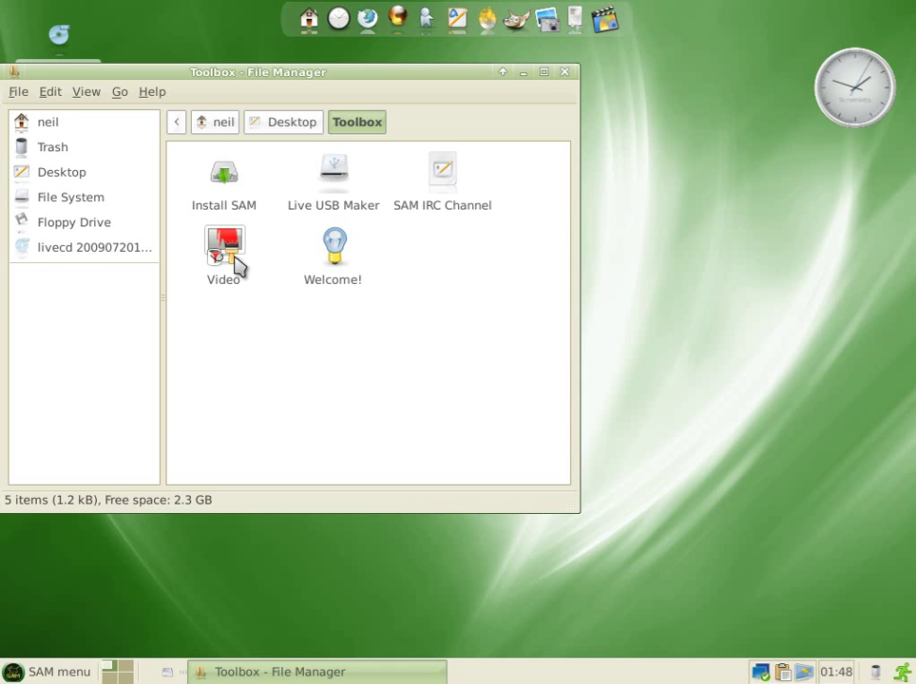
left_click(563, 73)
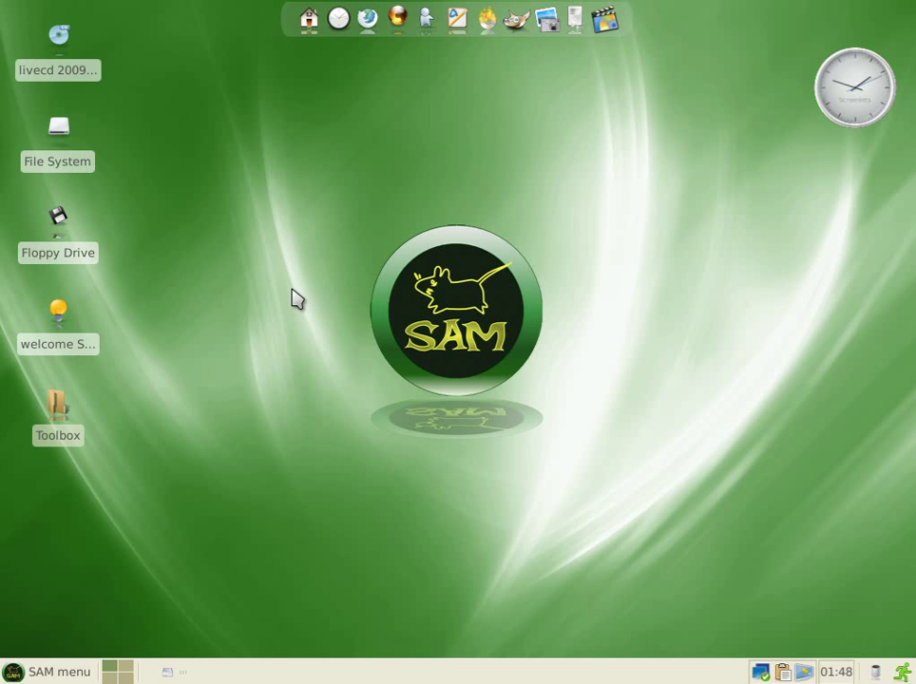
Look through the system's archiving and configuration tools and launch the FlyBack backup program, dismissing its startup alert
left_click(67, 678)
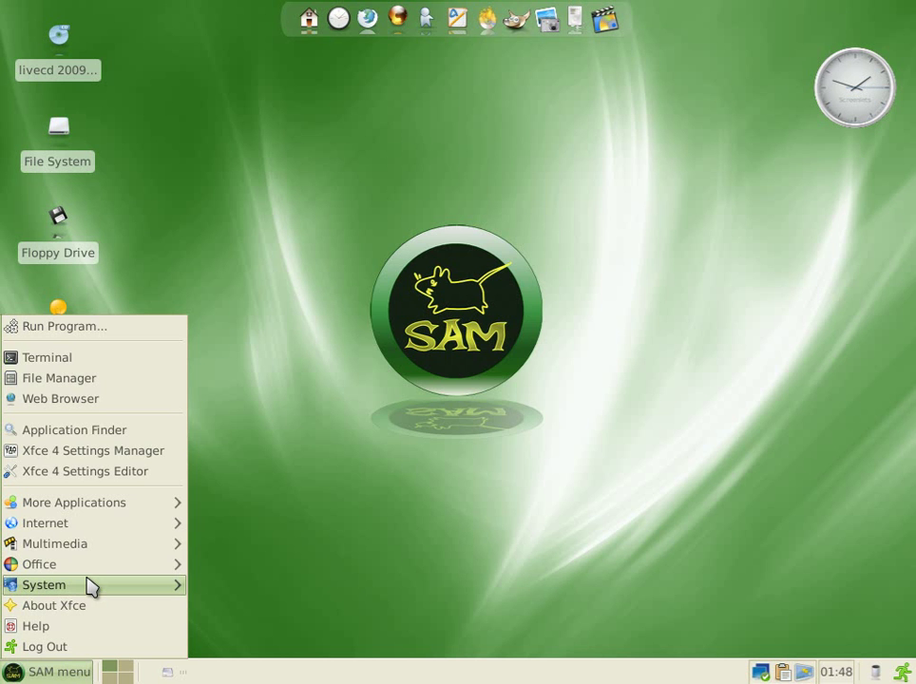
mouse_move(90, 586)
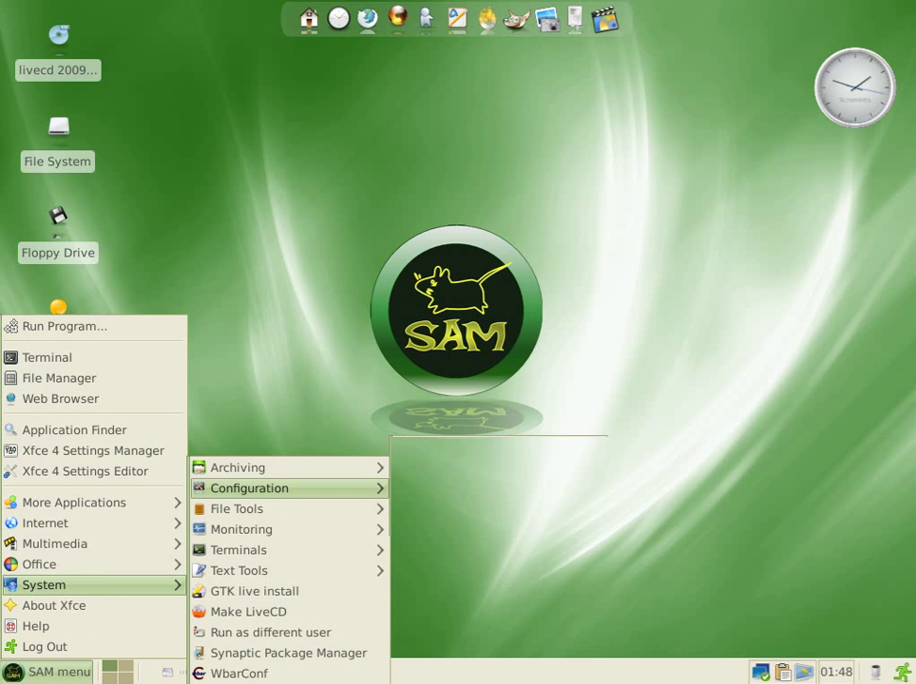
mouse_move(277, 471)
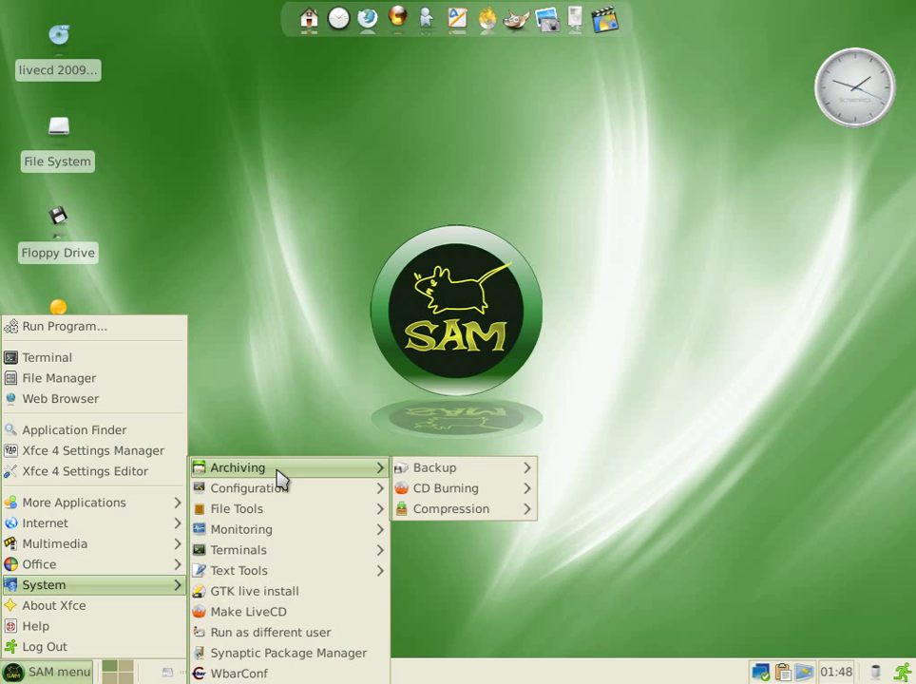
mouse_move(401, 474)
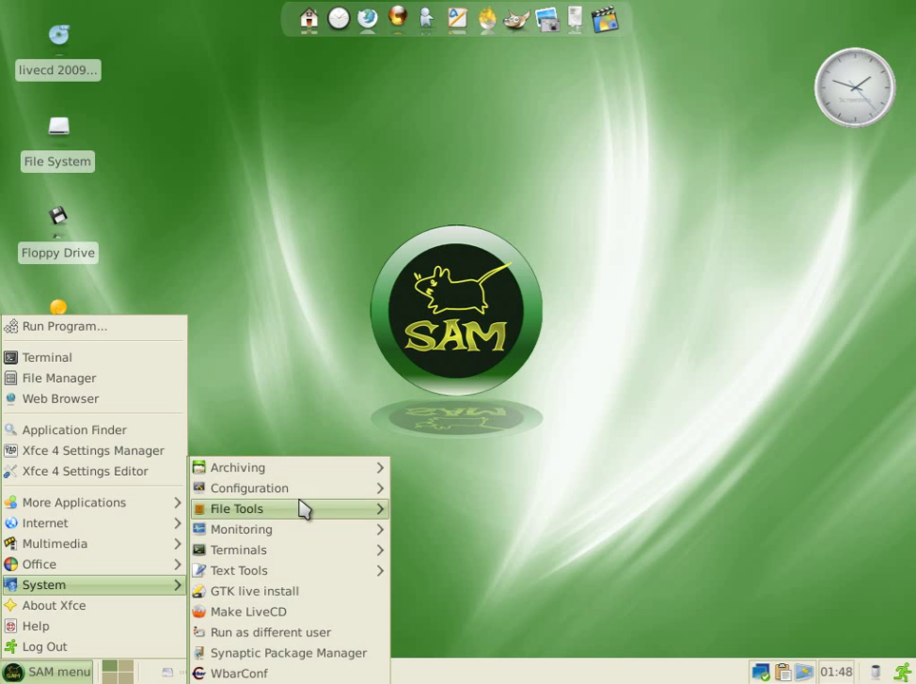
mouse_move(302, 500)
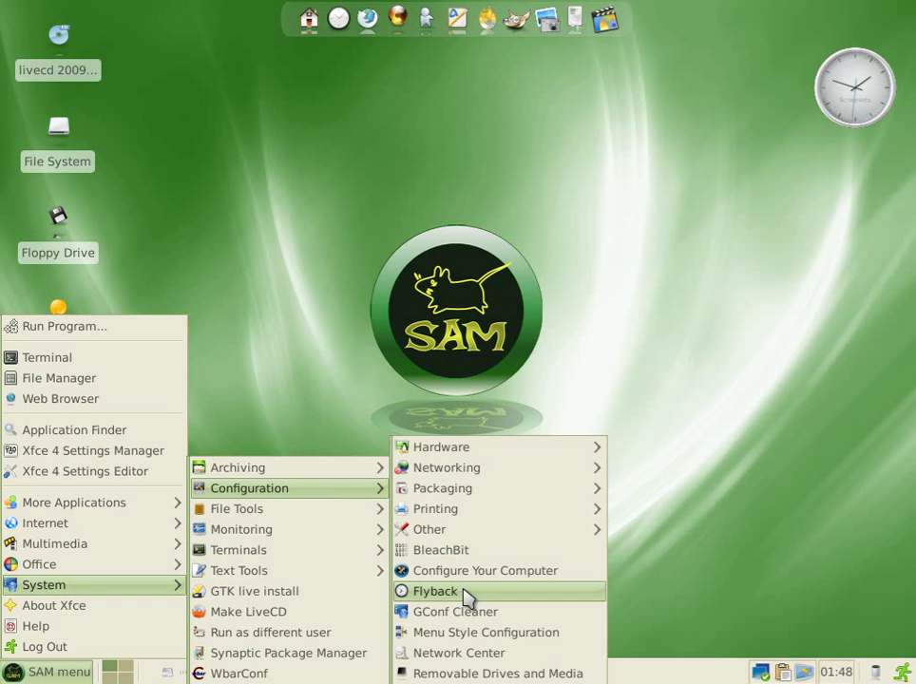
left_click(357, 269)
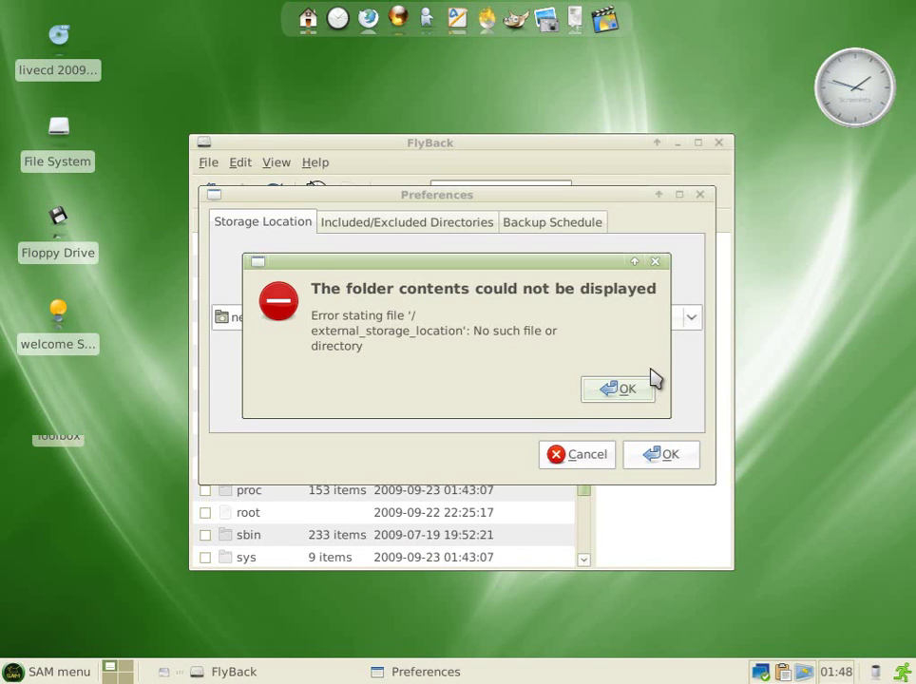
left_click(627, 391)
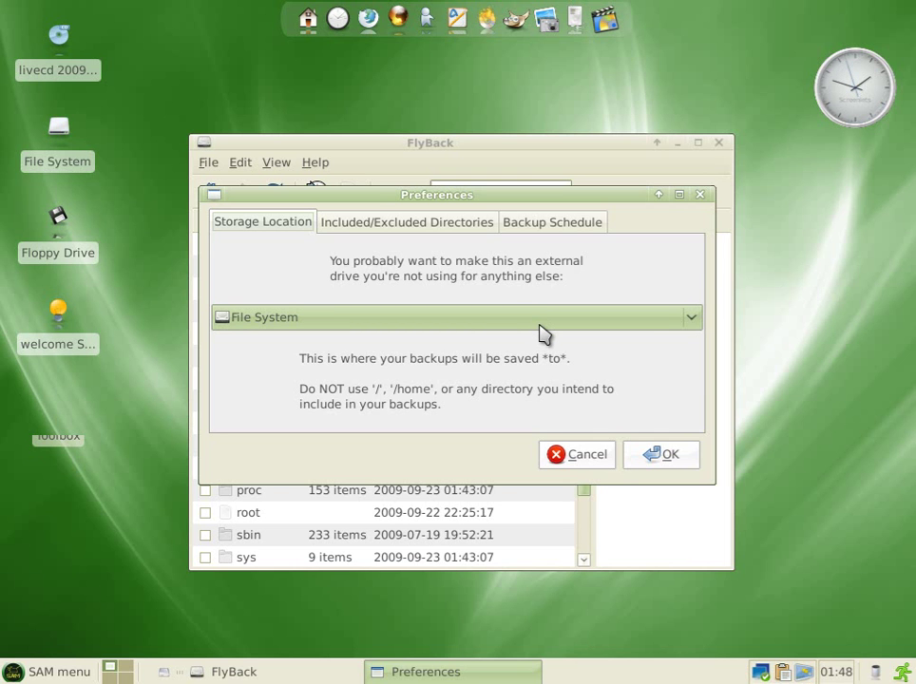
Review FlyBack's included/excluded directories and backup schedule preferences, and close FlyBack without saving changes
left_click(453, 228)
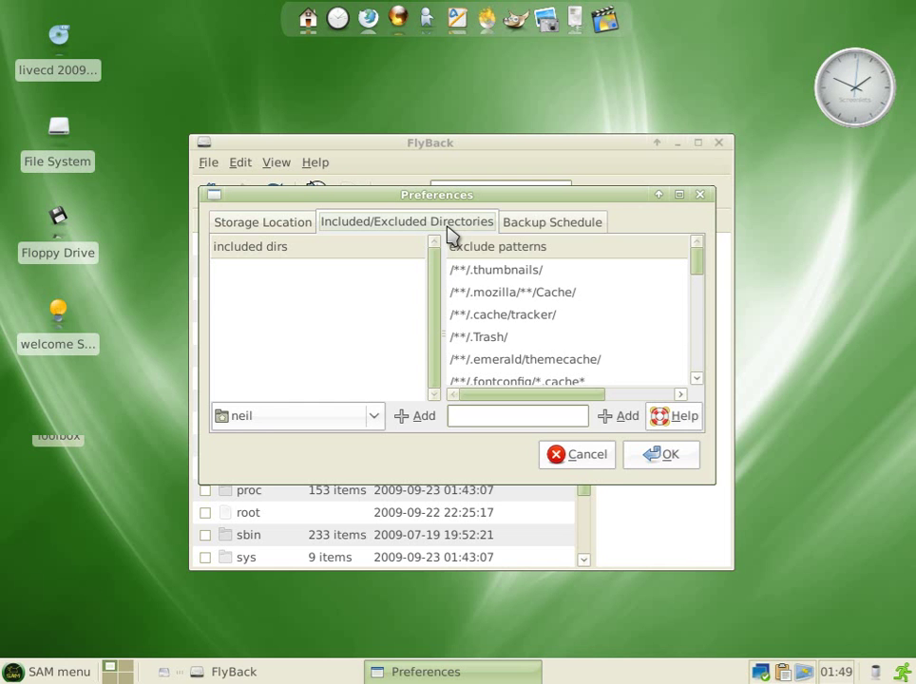
left_click(544, 228)
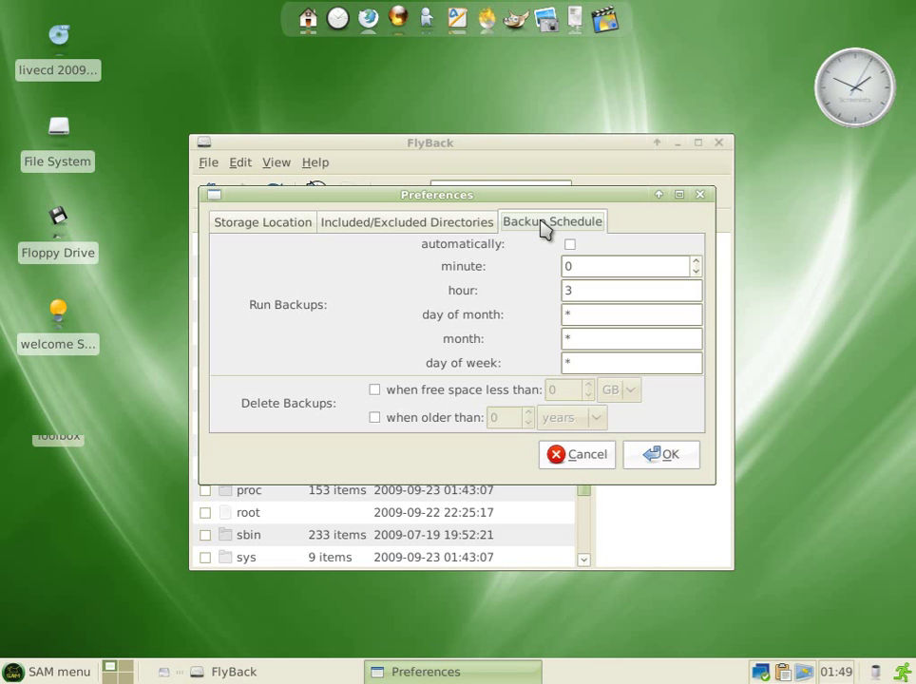
left_click(699, 194)
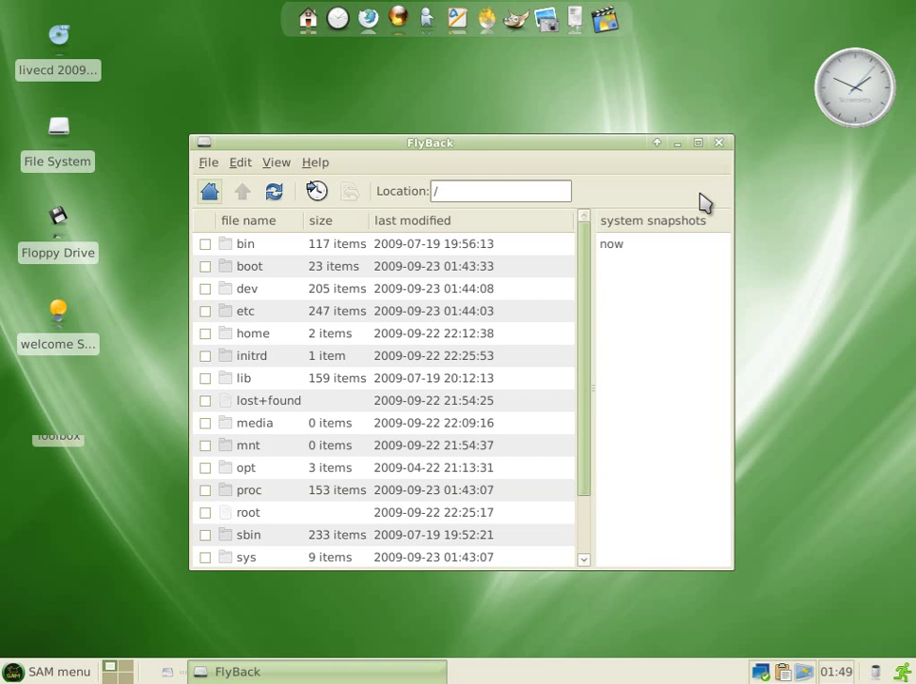
left_click(719, 144)
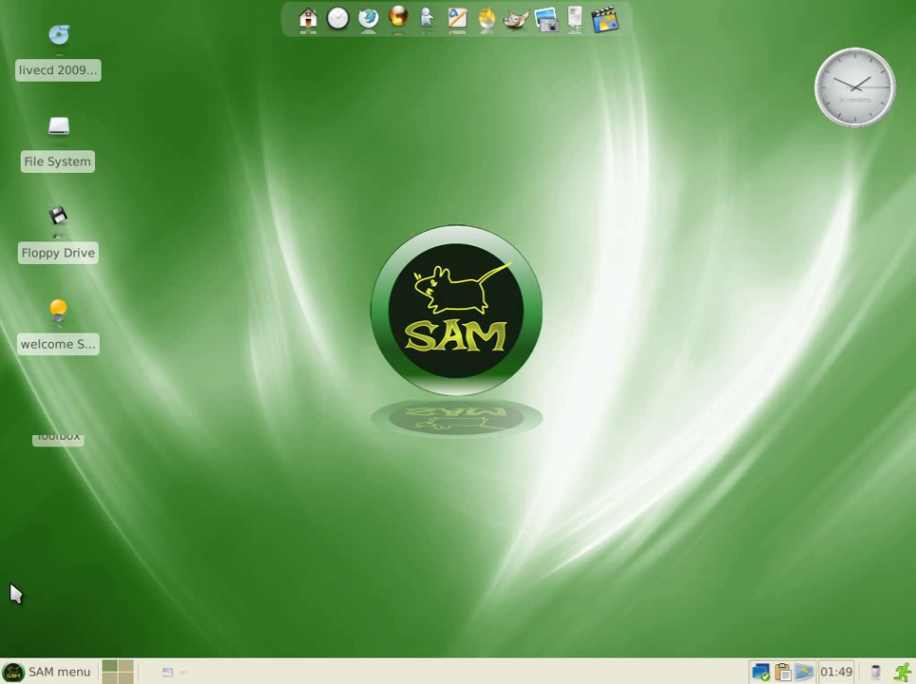
Launch the GTK live install system tool, authorizing it with the root password
left_click(67, 680)
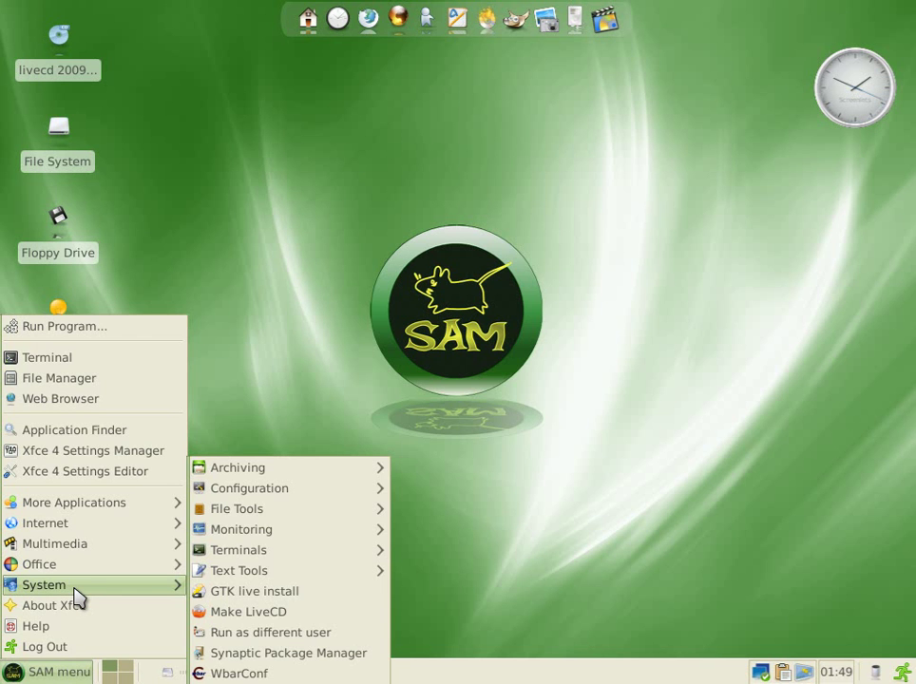
left_click(290, 598)
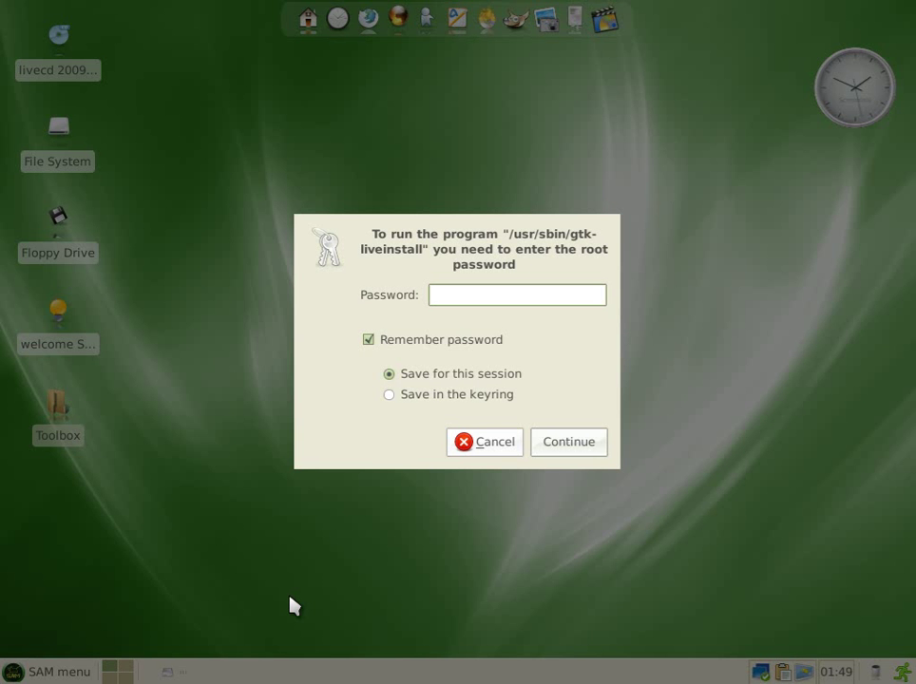
type("******")
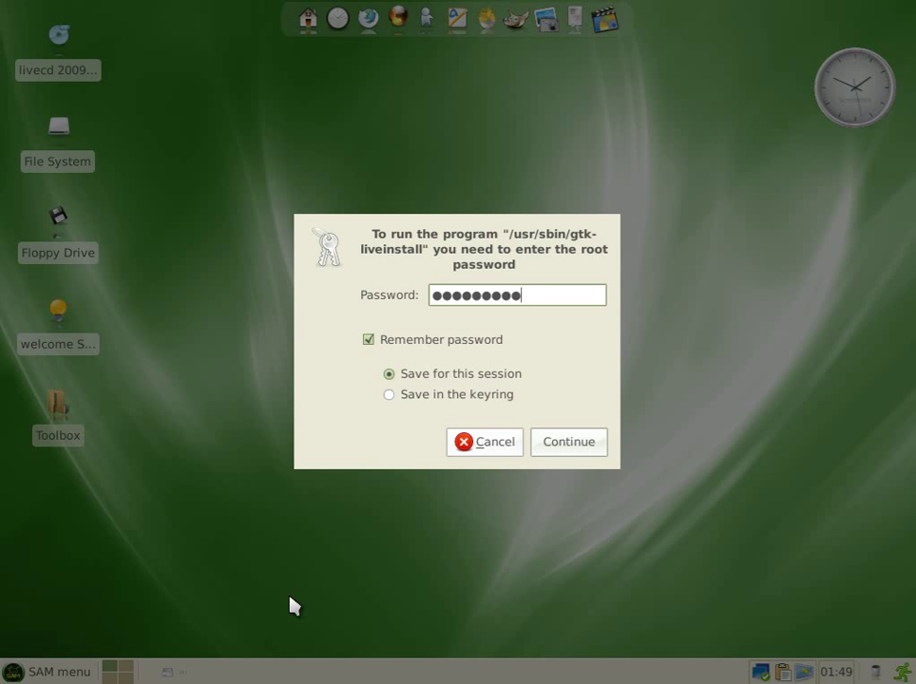
key("Return")
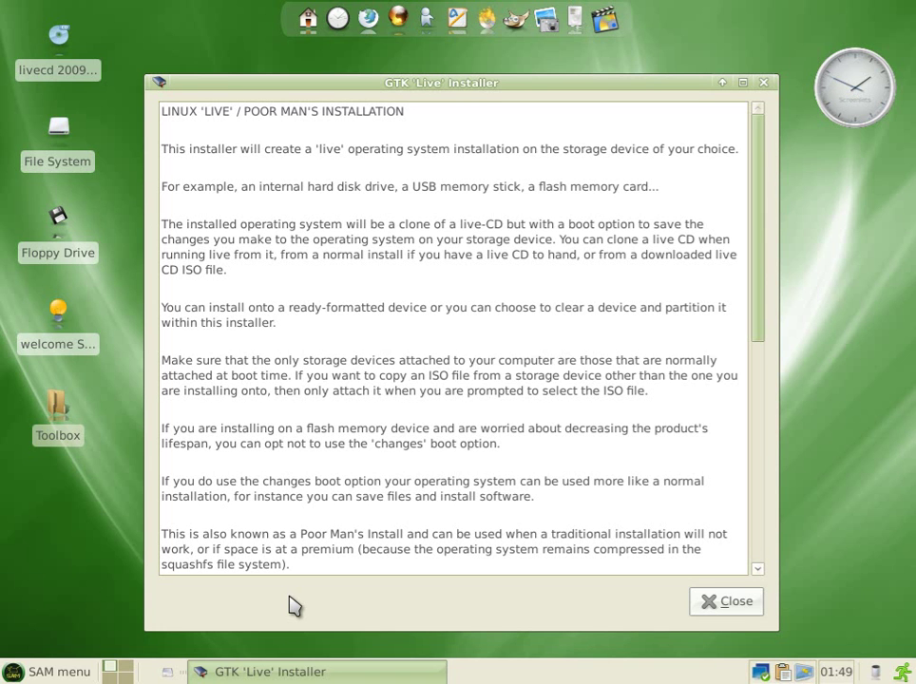
Read through the live installer's introduction, continue past the removable-device notice, and cancel the device scan
scroll(563, 277, "down", 1)
scroll(570, 279, "down", 2)
scroll(577, 280, "down", 5)
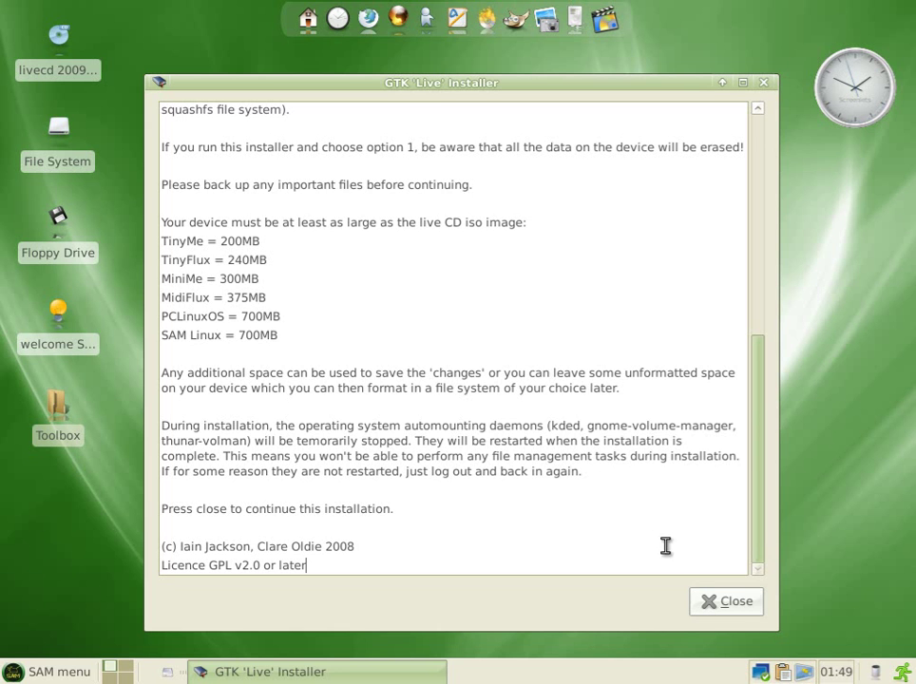
left_click(718, 611)
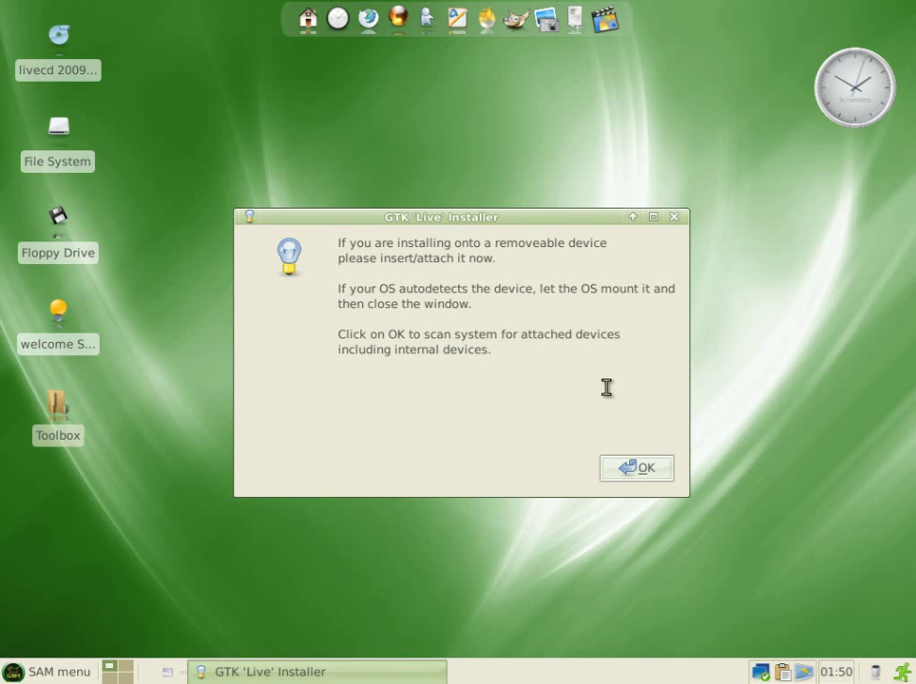
left_click(675, 217)
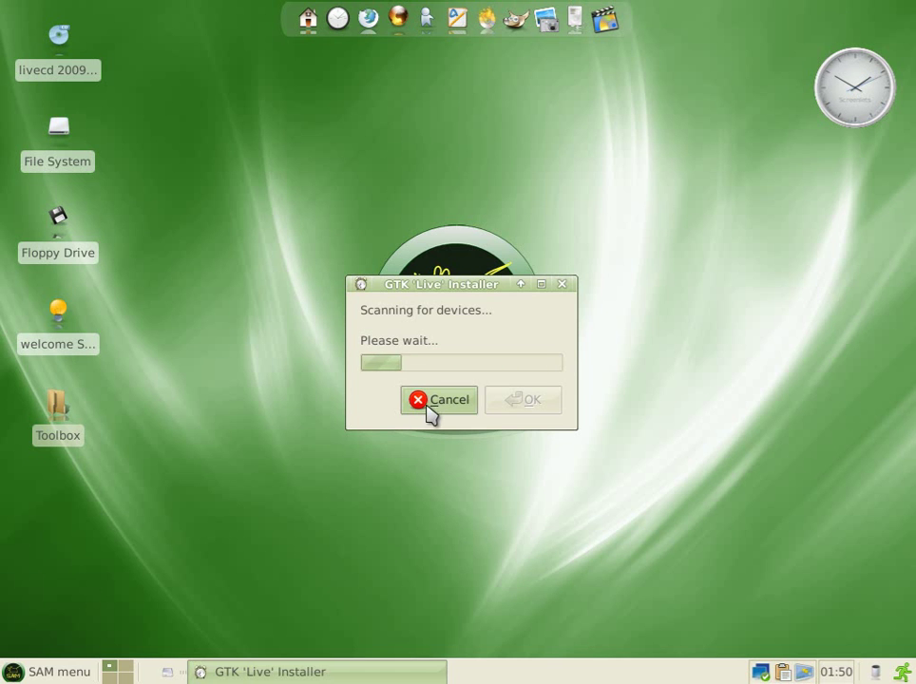
left_click(429, 405)
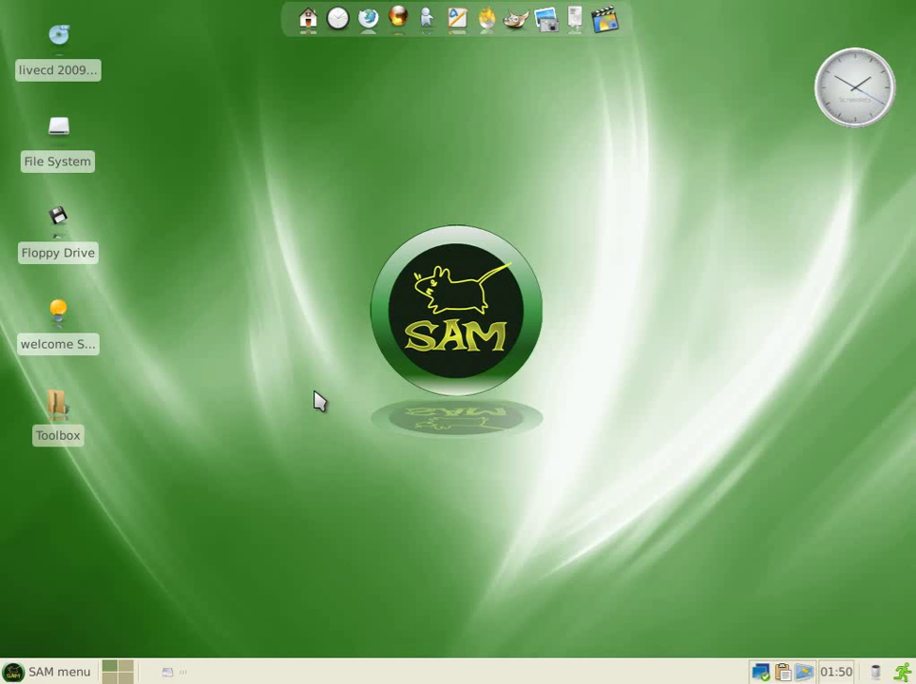
Launch the Make LiveCD system tool, review its remaster requirements, and cancel out of the remaster
left_click(45, 670)
mouse_move(63, 587)
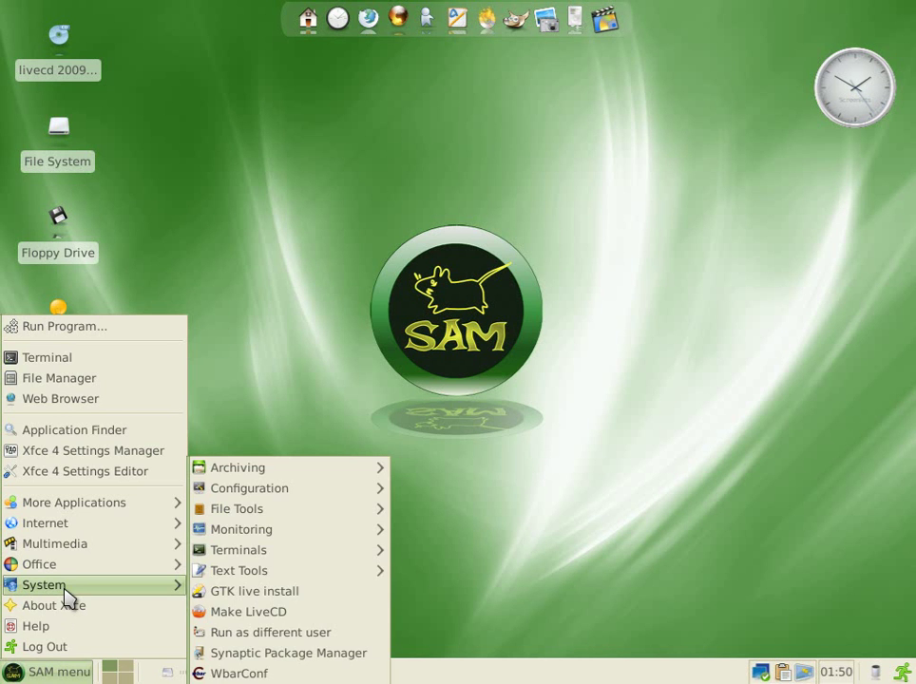
left_click(265, 612)
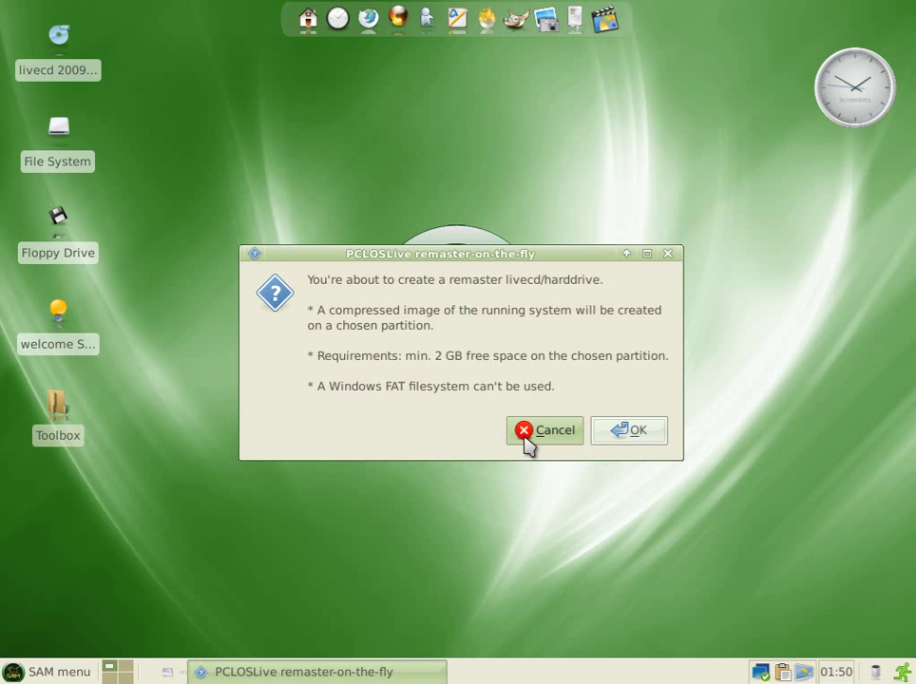
left_click(528, 442)
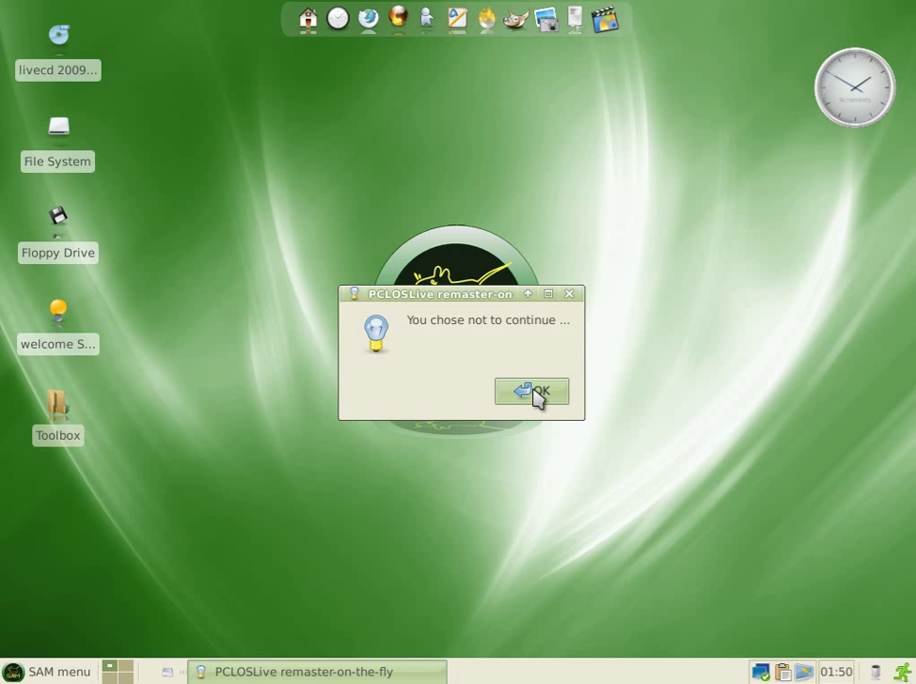
left_click(535, 392)
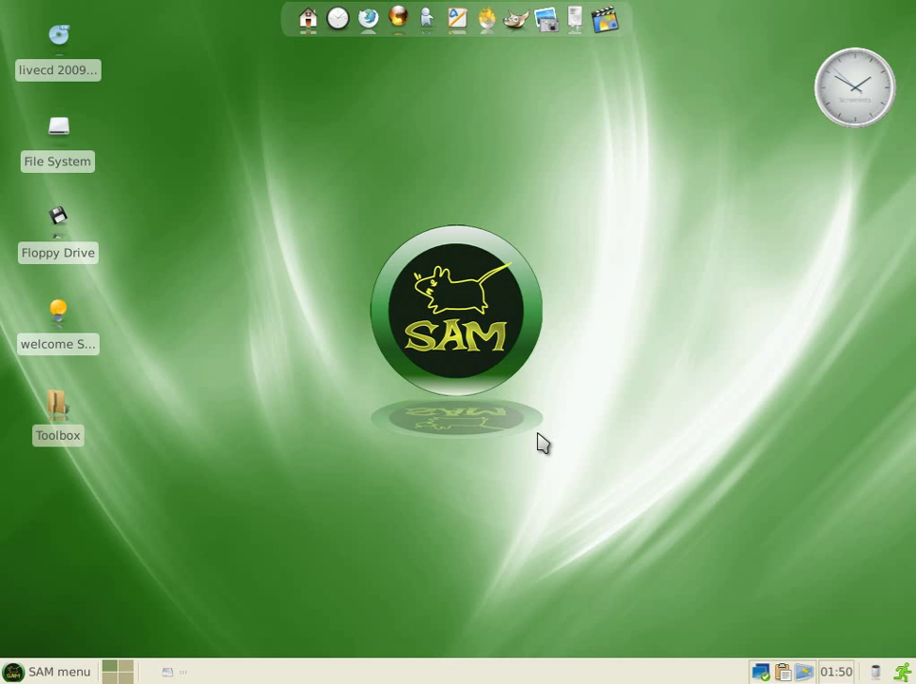
Open Synaptic Package Manager and search package descriptions and names for "audacity"
left_click(54, 671)
mouse_move(76, 589)
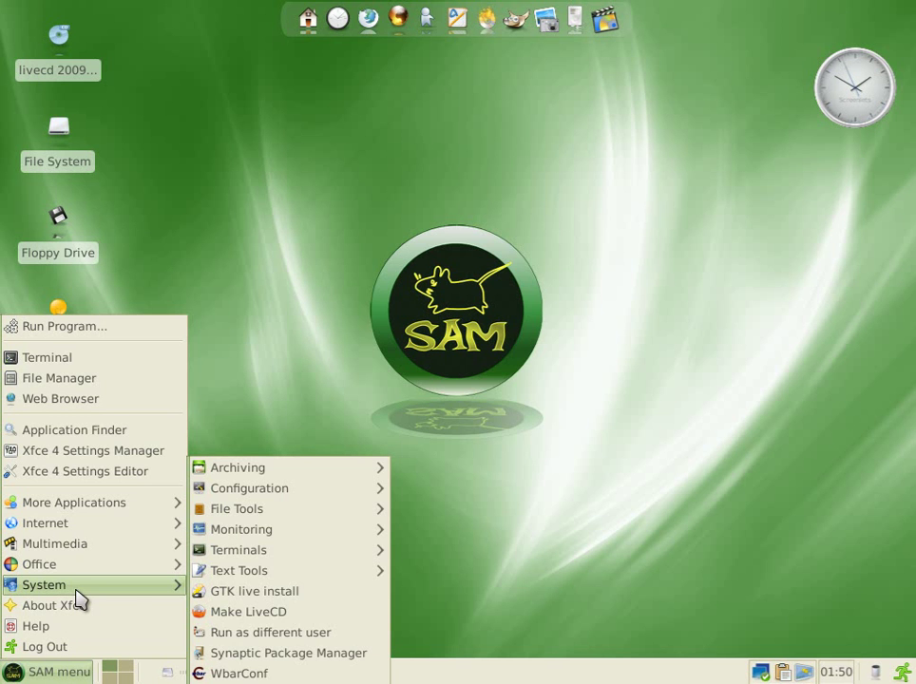
left_click(283, 653)
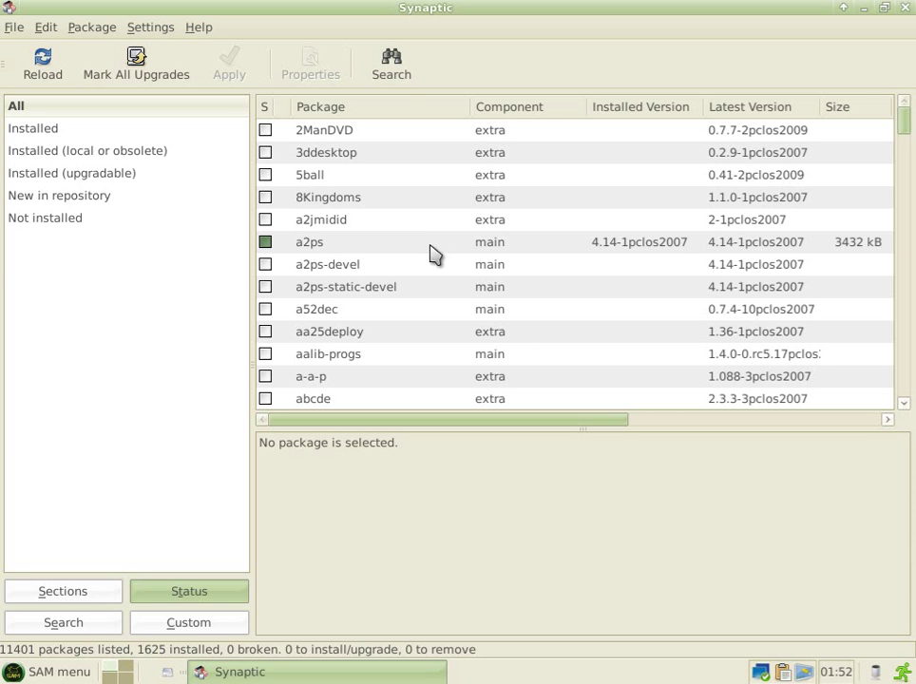
left_click(389, 76)
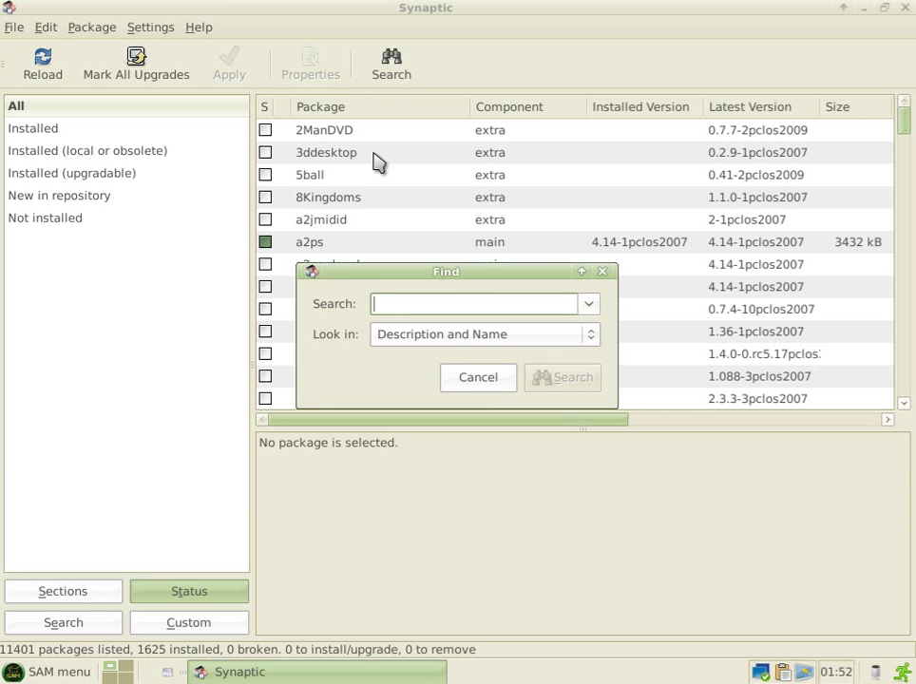
type("a")
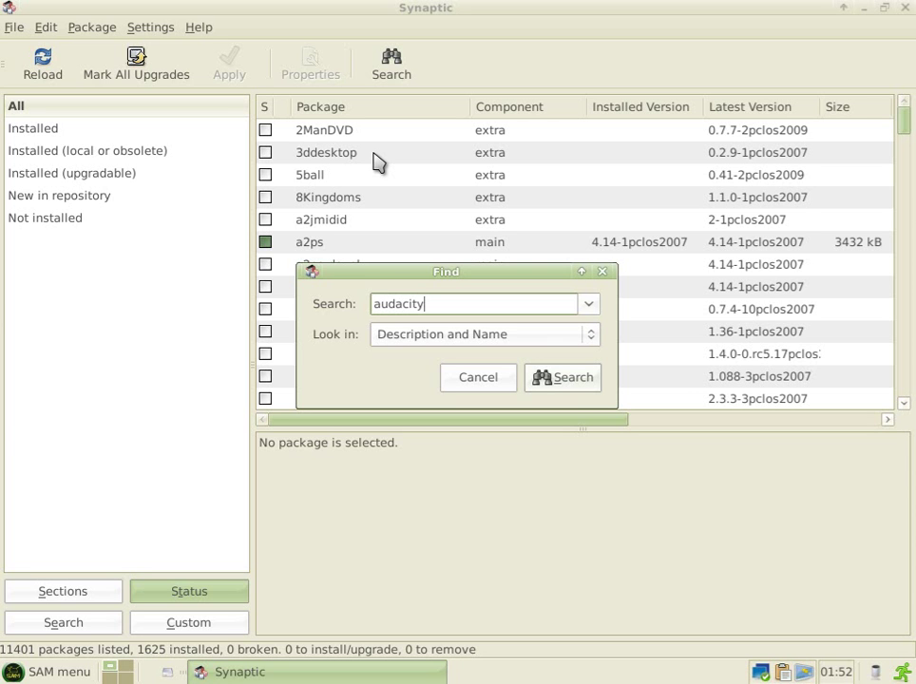
type("udacity")
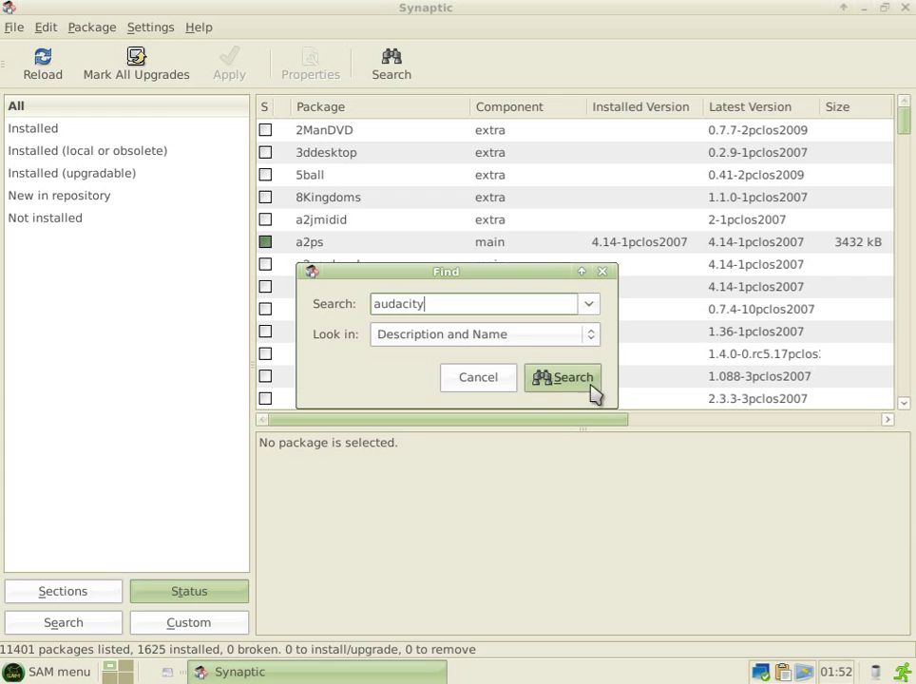
left_click(581, 382)
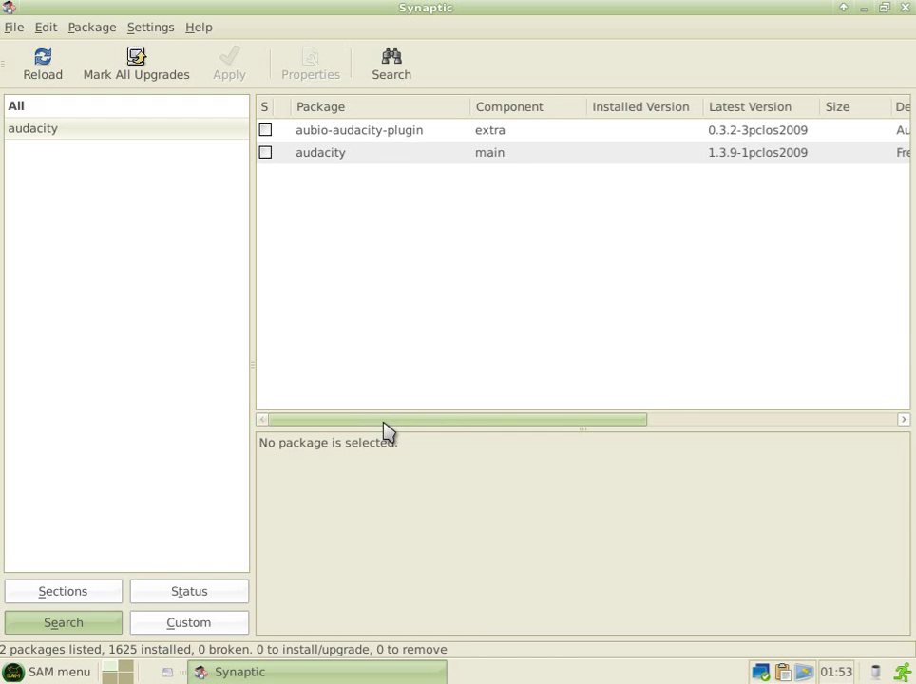
View the descriptions of the audacity and aubio-audacity-plugin packages, and close the package manager
mouse_move(383, 424)
left_mouse_down()
mouse_move(564, 423)
mouse_move(382, 428)
left_mouse_up()
left_click(548, 156)
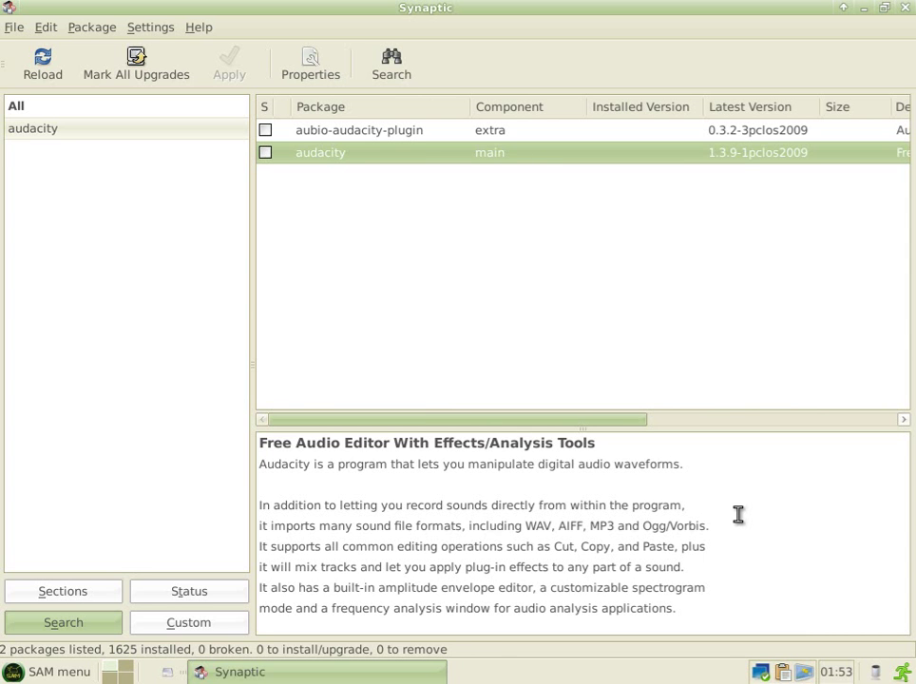
left_click(468, 133)
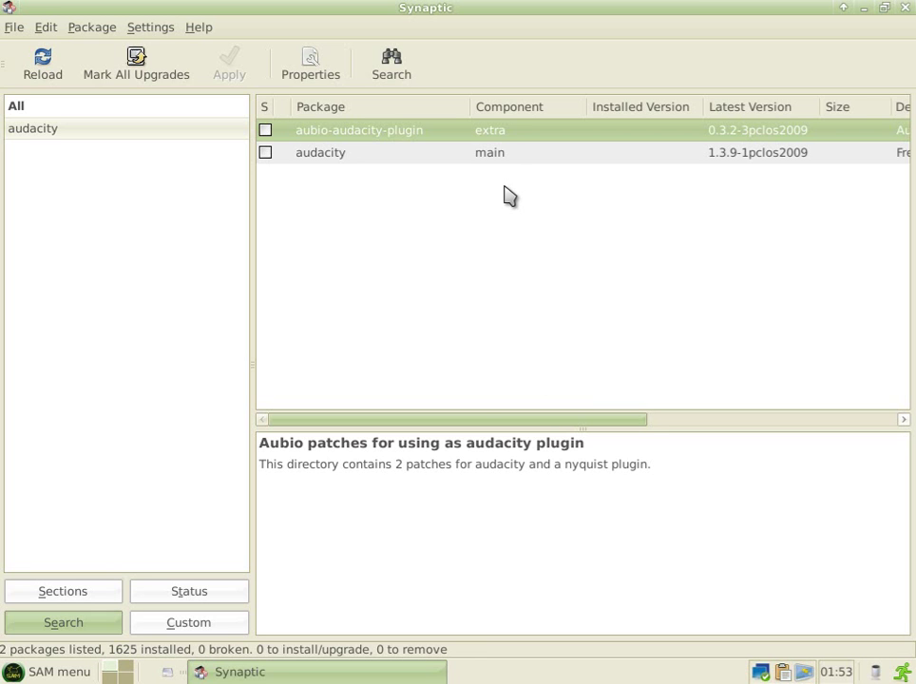
left_click(904, 8)
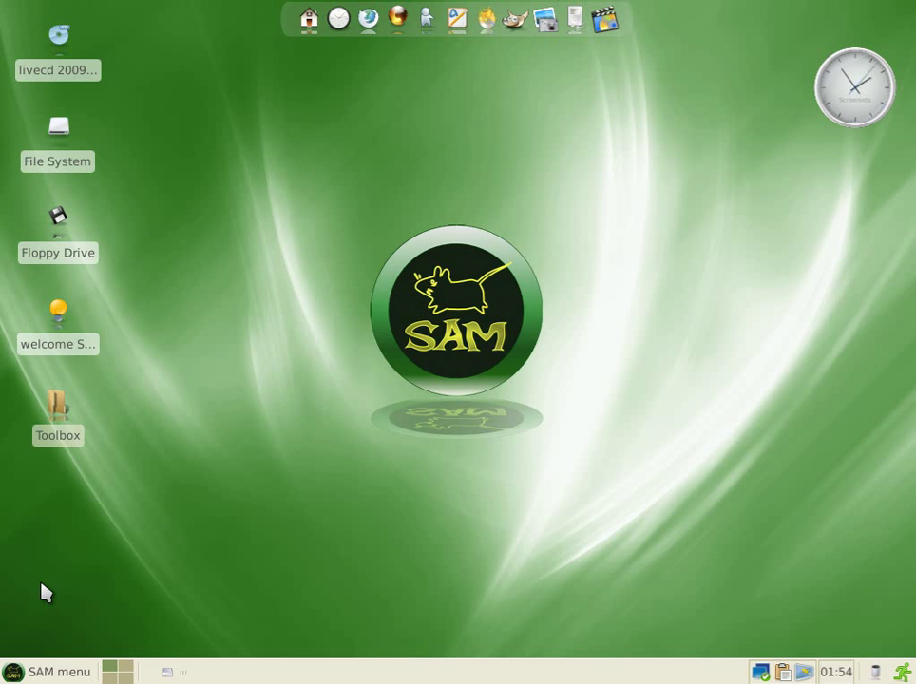
Open the WbarConf dock configuration tool, look through its list of launchers, and close it without saving changes
left_click(52, 673)
mouse_move(88, 591)
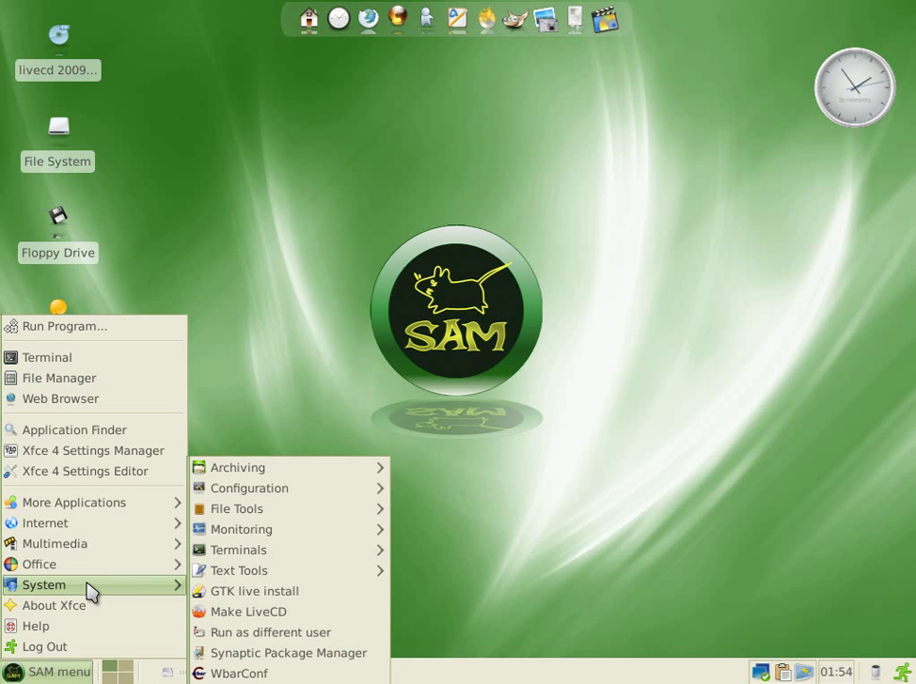
left_click(244, 673)
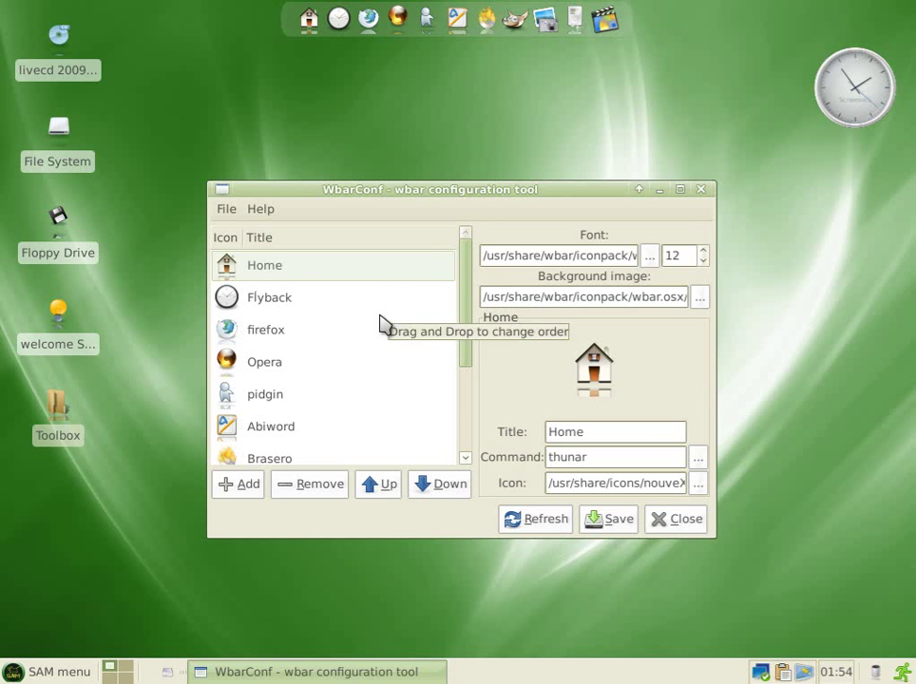
scroll(379, 324, "down", 3)
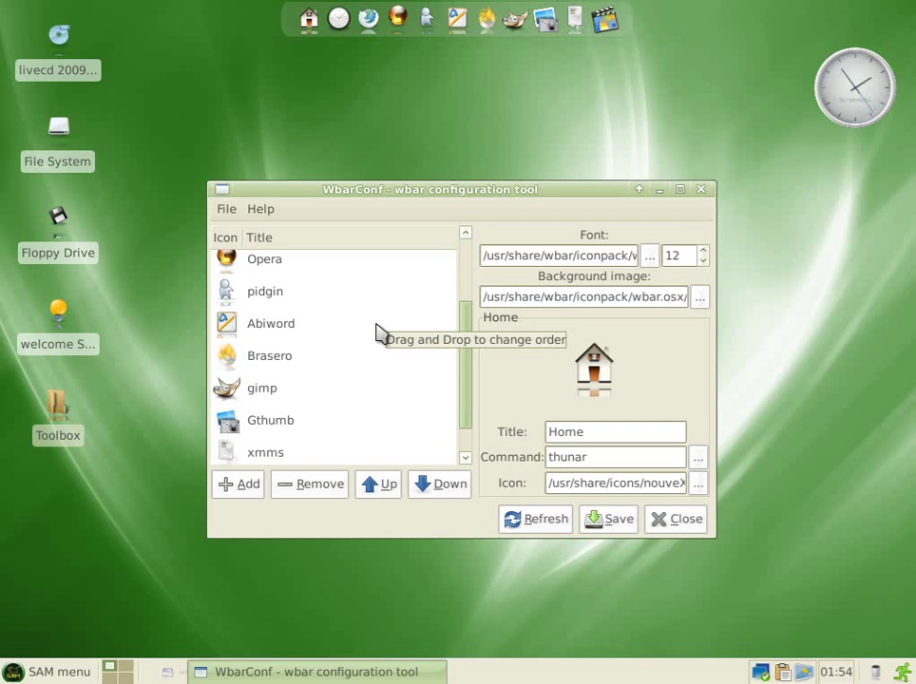
scroll(379, 332, "down", 1)
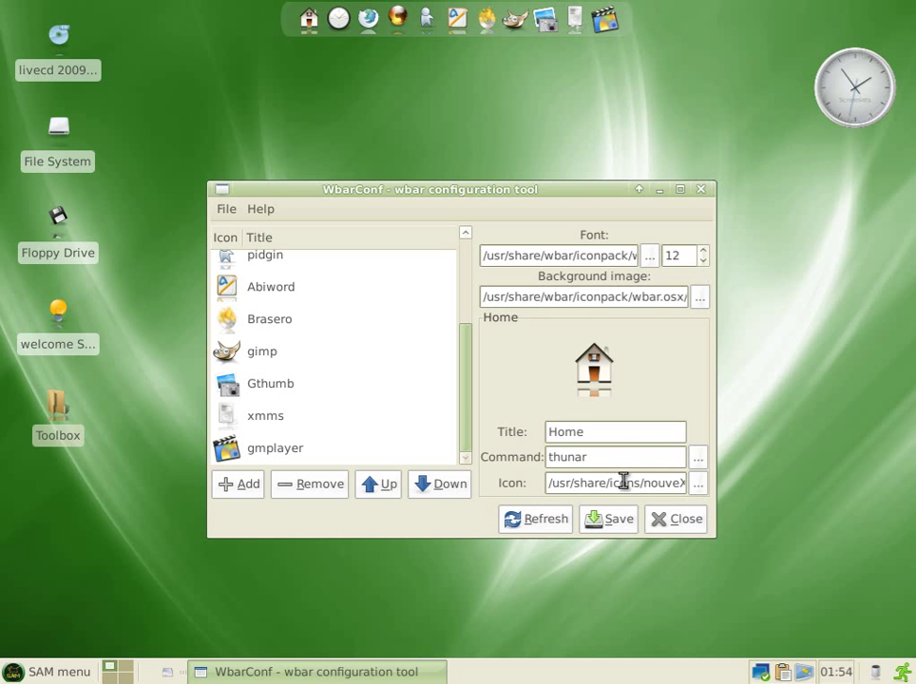
left_click(657, 520)
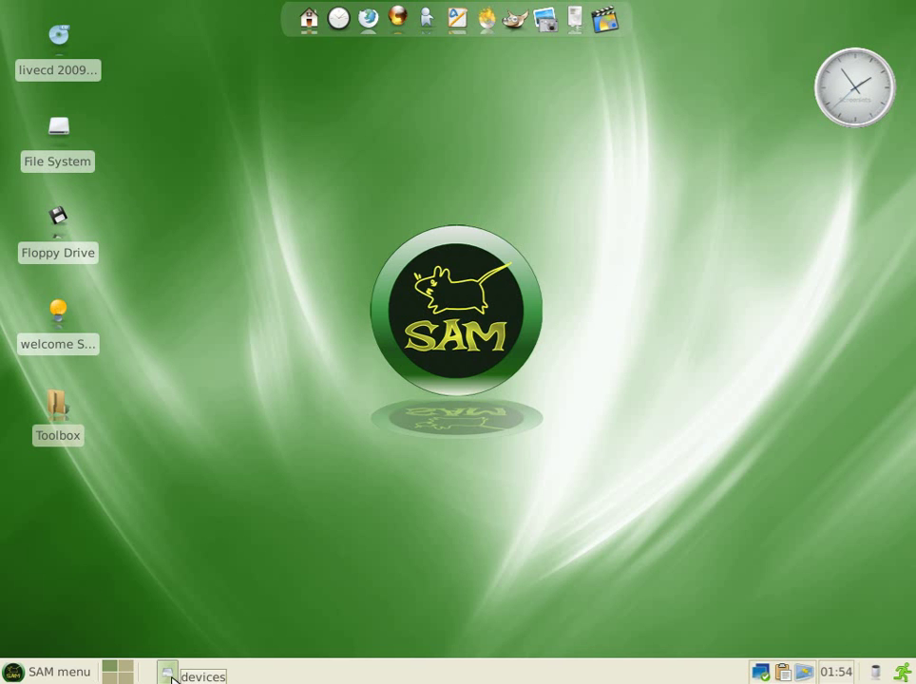
Check the storage usage shown by the panel's devices launcher and dismiss it
left_click(171, 675)
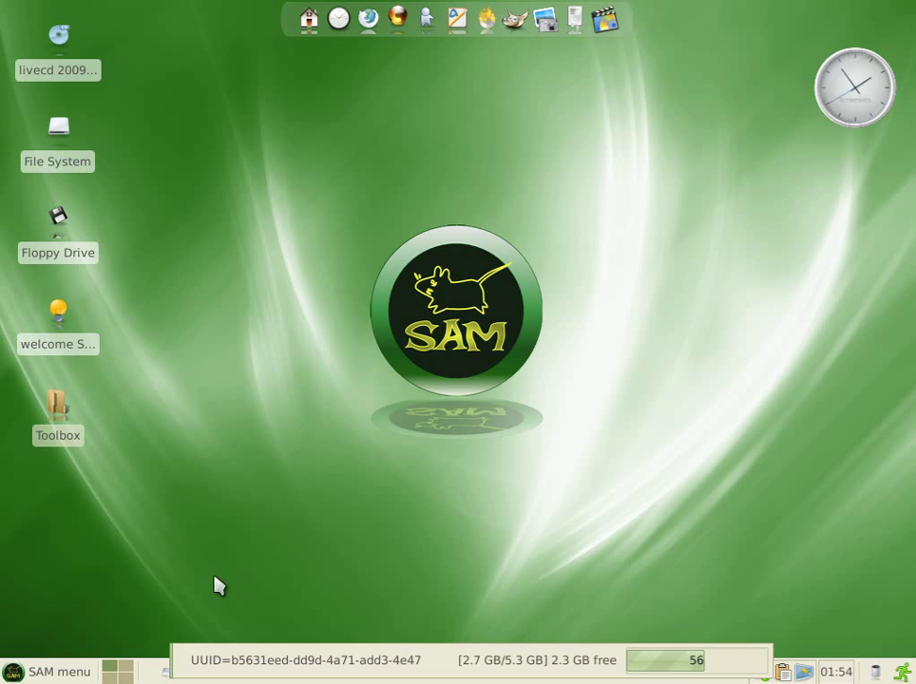
left_click(302, 517)
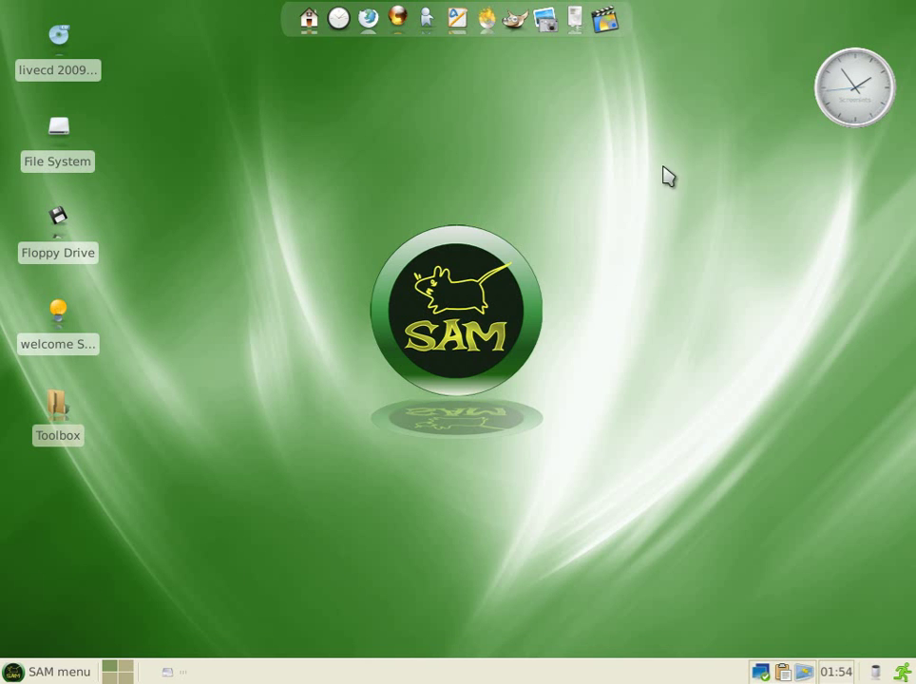